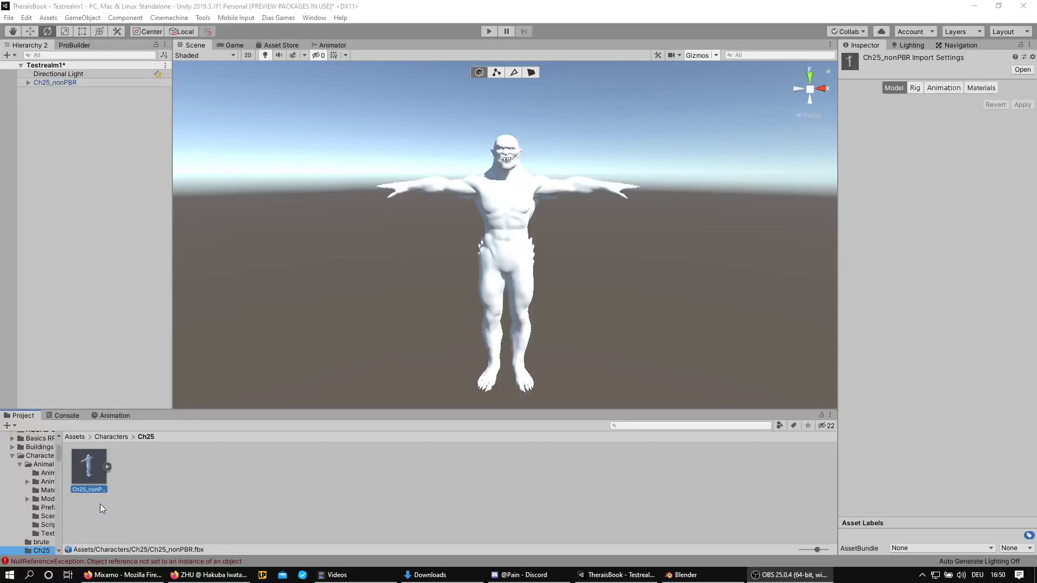
Step: Expand Ch25_nonPBR and compare its white Ch25_Body and Ch25_body1 materials in the Inspector
{"action": "left_click", "coordinate": [108, 467]}
{"action": "left_click", "coordinate": [217, 468]}
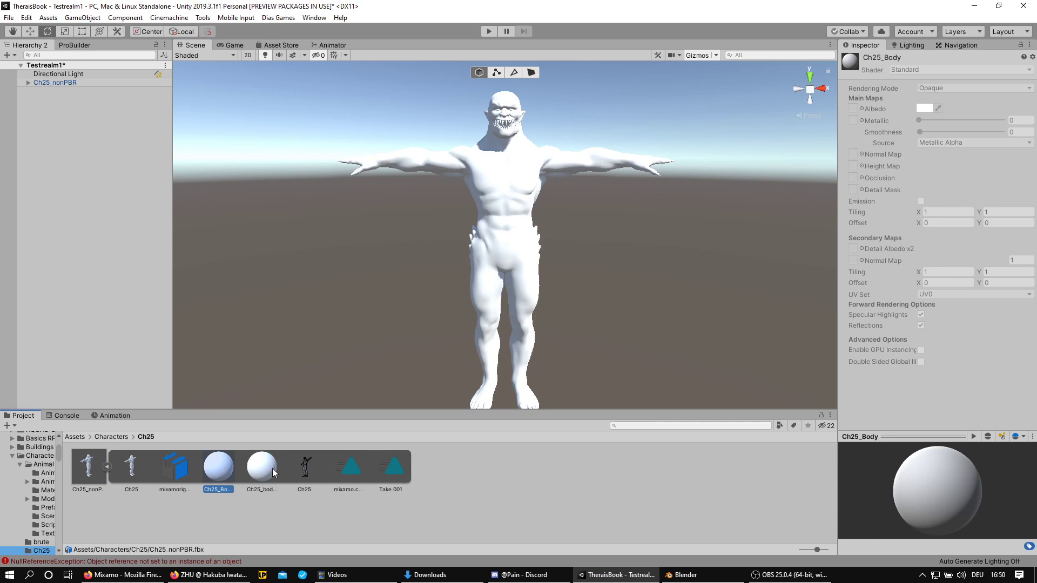
{"action": "left_click", "coordinate": [261, 468]}
{"action": "left_click", "coordinate": [217, 468]}
{"action": "left_click", "coordinate": [261, 467]}
{"action": "left_click", "coordinate": [217, 471]}
{"action": "left_click", "coordinate": [219, 469]}
{"action": "left_click", "coordinate": [261, 467]}
{"action": "left_click", "coordinate": [226, 469]}
Step: Load the Parasite L Starkie character into the Mixamo preview and orbit around it
{"action": "left_click", "coordinate": [111, 576]}
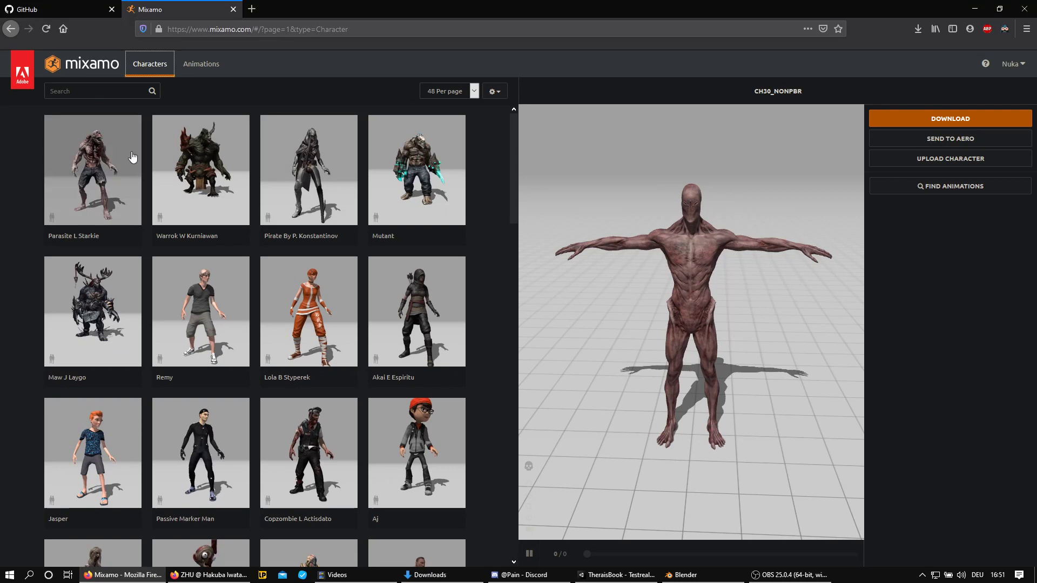
{"action": "left_click", "coordinate": [93, 169]}
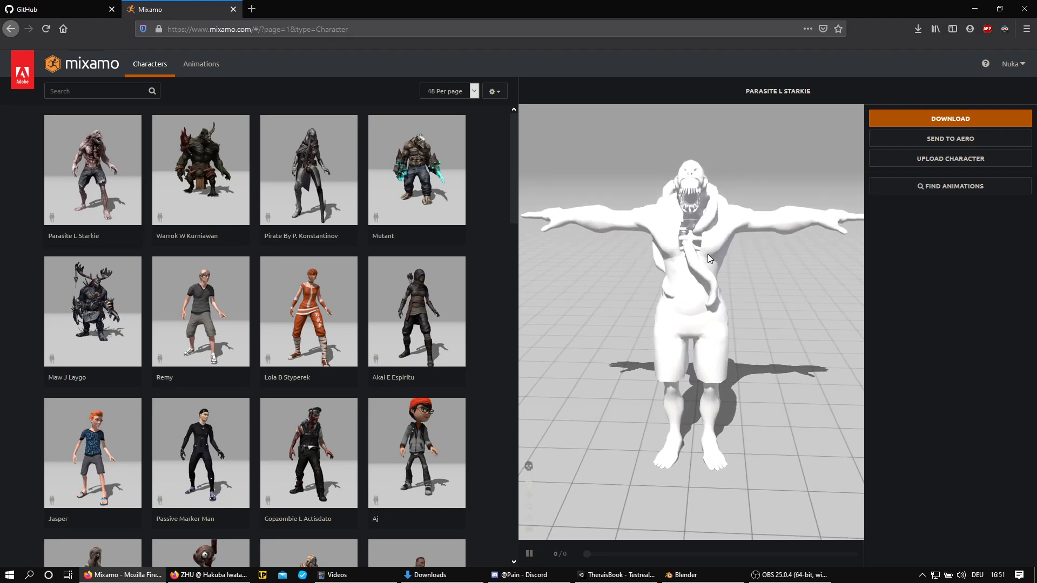
{"action": "left_click_drag", "start_coordinate": [676, 251], "coordinate": [733, 258]}
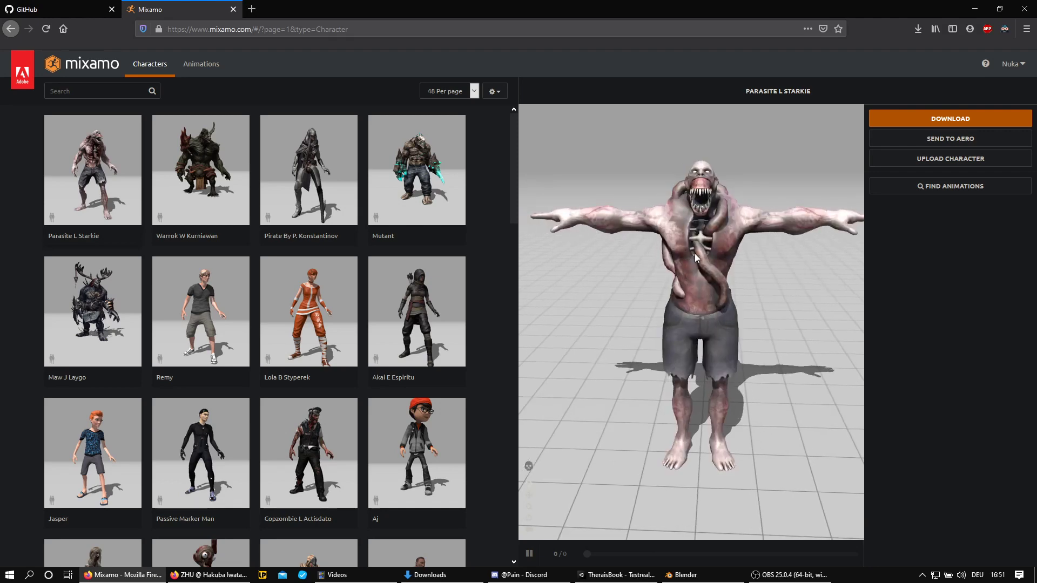
Step: Download the character as FBX for Unity (.fbx) in T-pose
{"action": "left_click", "coordinate": [921, 120]}
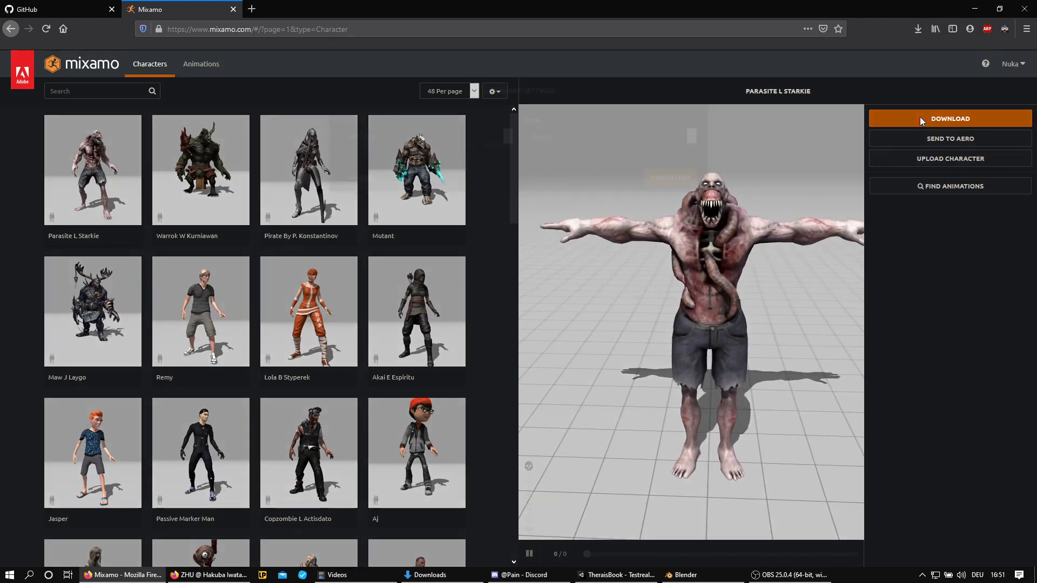
{"action": "left_click", "coordinate": [425, 164]}
{"action": "left_click", "coordinate": [387, 189]}
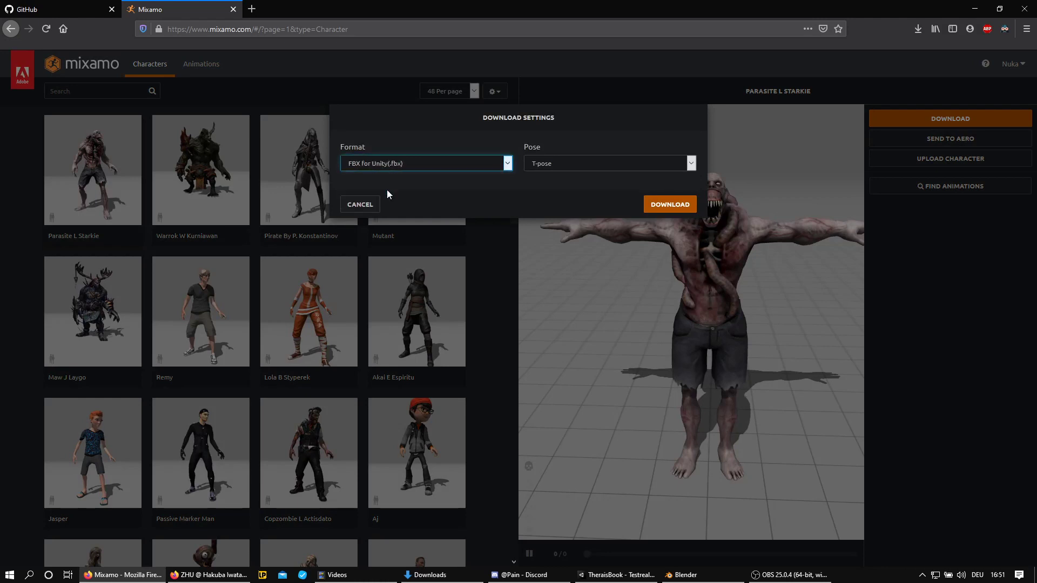
{"action": "left_click", "coordinate": [599, 164]}
{"action": "left_click", "coordinate": [566, 177]}
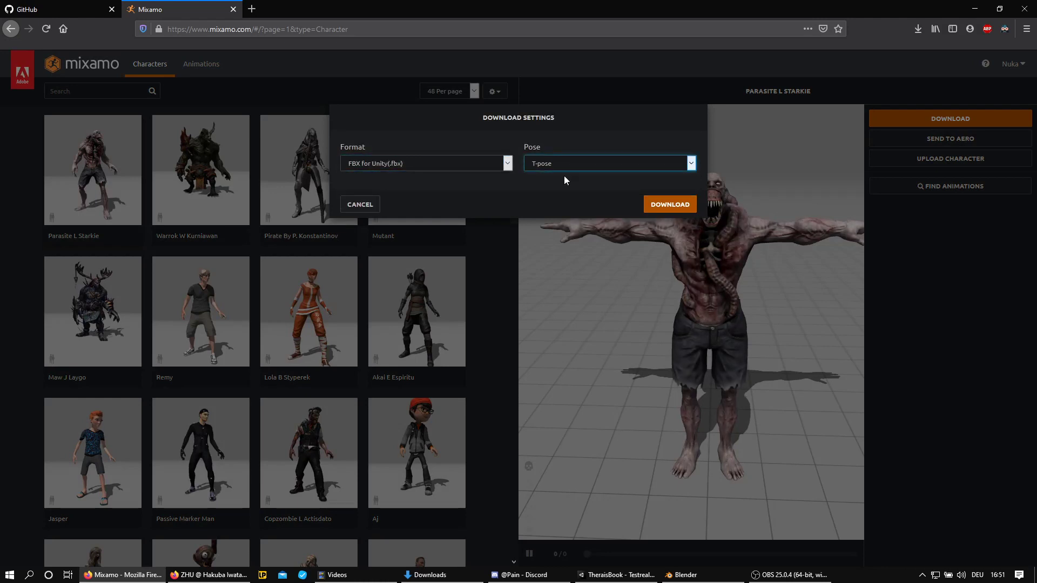
{"action": "left_click", "coordinate": [670, 204]}
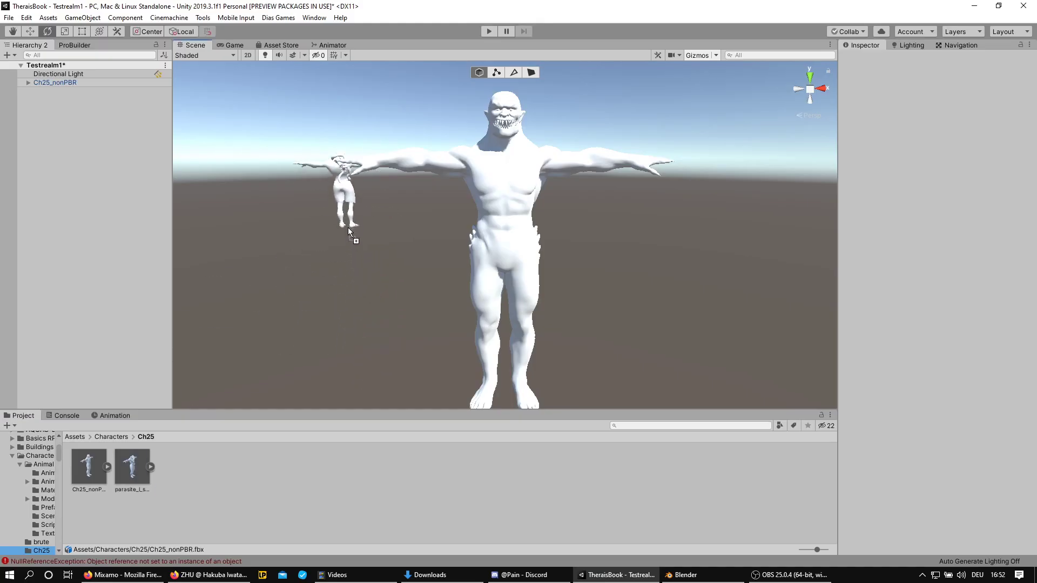
Step: Place parasite_l_starkie in the scene and delete the old Ch25 character
{"action": "left_click_drag", "start_coordinate": [348, 228], "coordinate": [293, 241]}
{"action": "left_click", "coordinate": [484, 209]}
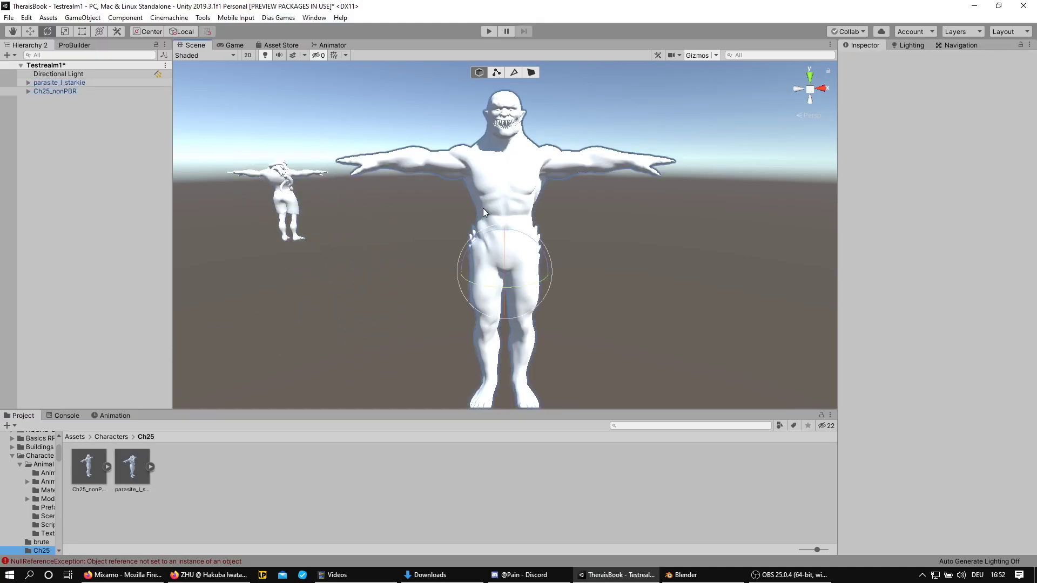
{"action": "key", "text": "Delete"}
{"action": "mouse_move", "coordinate": [423, 224]}
{"action": "right_mouse_down"}
{"action": "mouse_move", "coordinate": [304, 188]}
{"action": "mouse_move", "coordinate": [106, 195]}
{"action": "mouse_move", "coordinate": [872, 201]}
{"action": "right_mouse_up"}
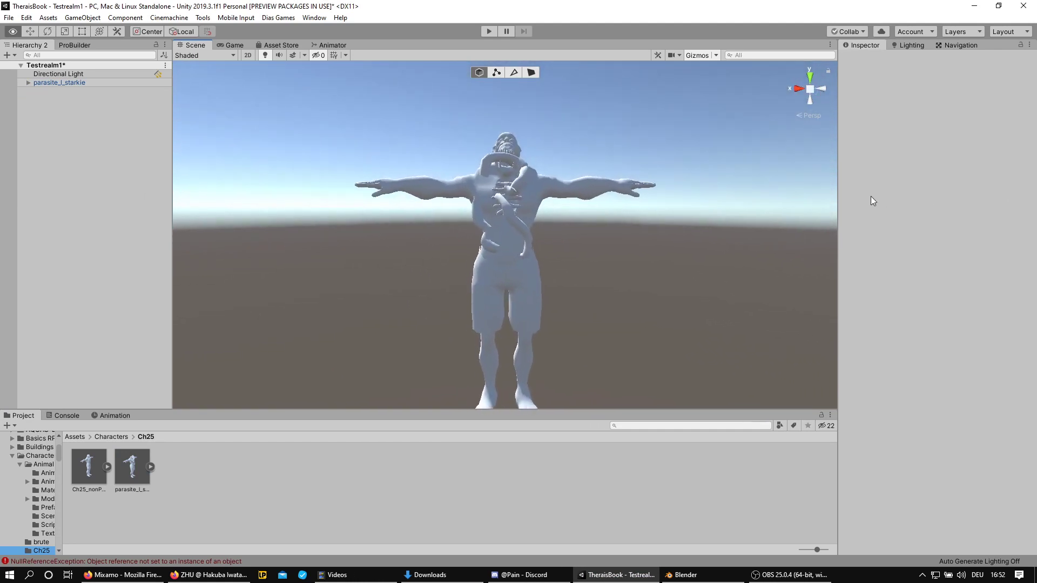
{"action": "scroll", "coordinate": [872, 197], "scroll_direction": "up", "scroll_amount": 3}
Step: Import parasite_l_starkie.fbx from the Downloads folder into Blender's default scene
{"action": "left_click", "coordinate": [685, 574]}
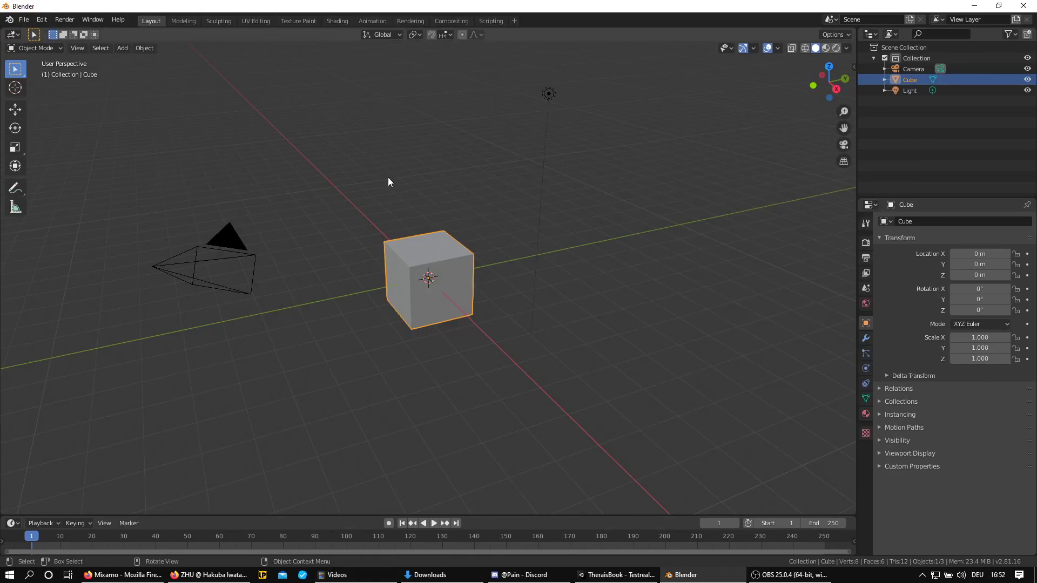
{"action": "left_click", "coordinate": [24, 20]}
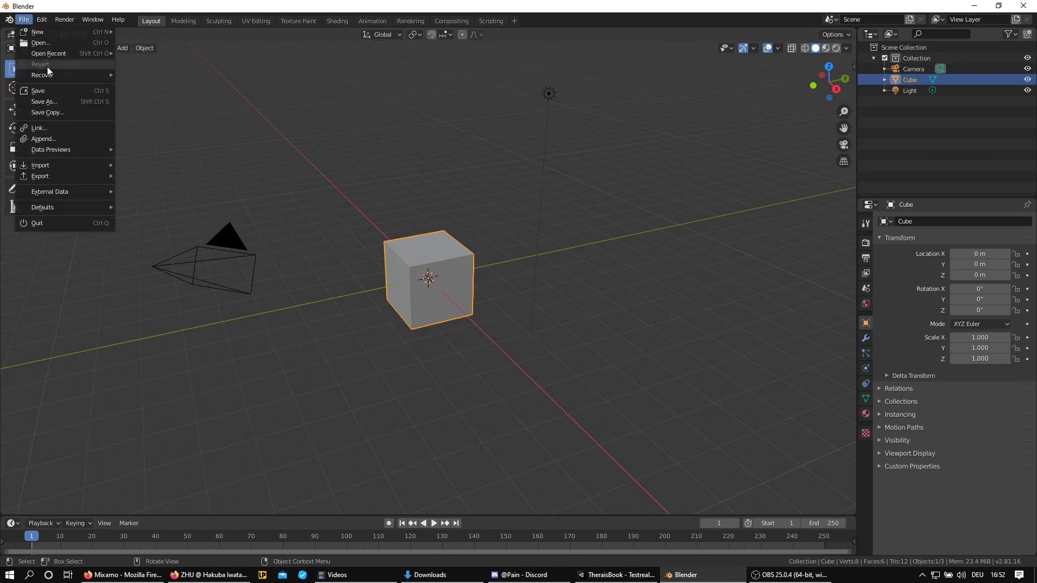
{"action": "mouse_move", "coordinate": [41, 165]}
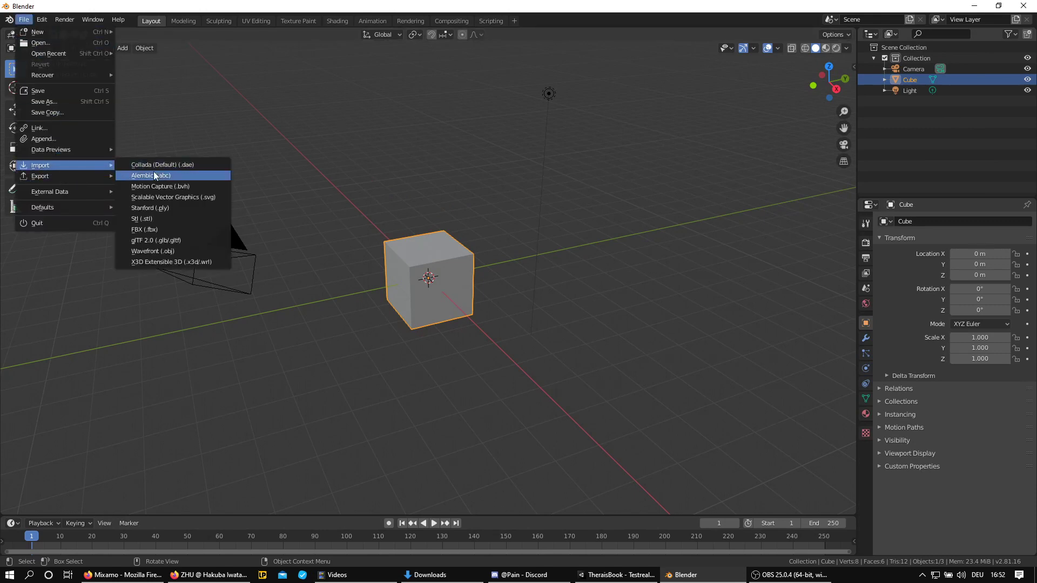
{"action": "left_click", "coordinate": [145, 231]}
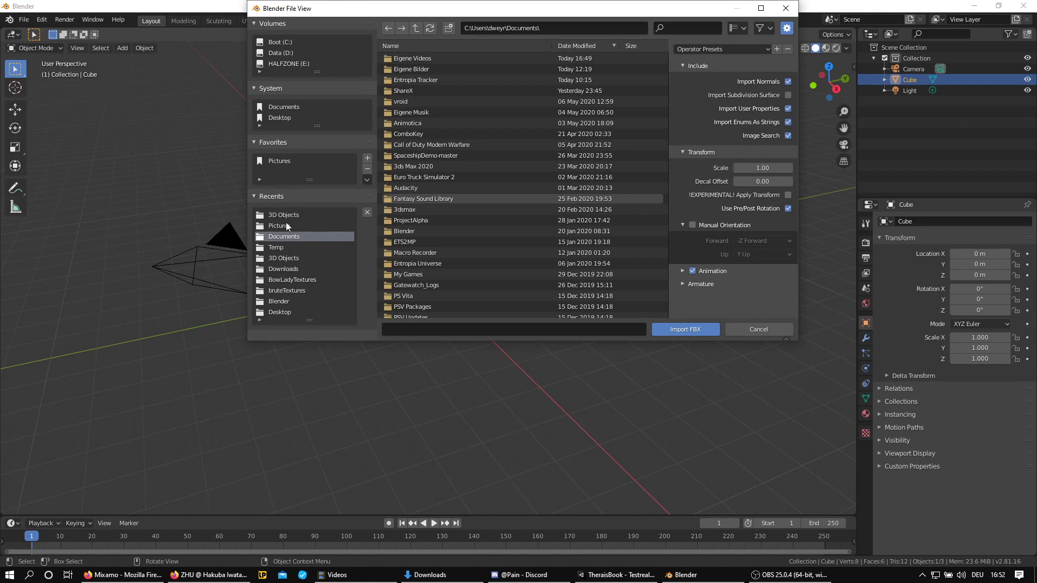
{"action": "left_click", "coordinate": [290, 269]}
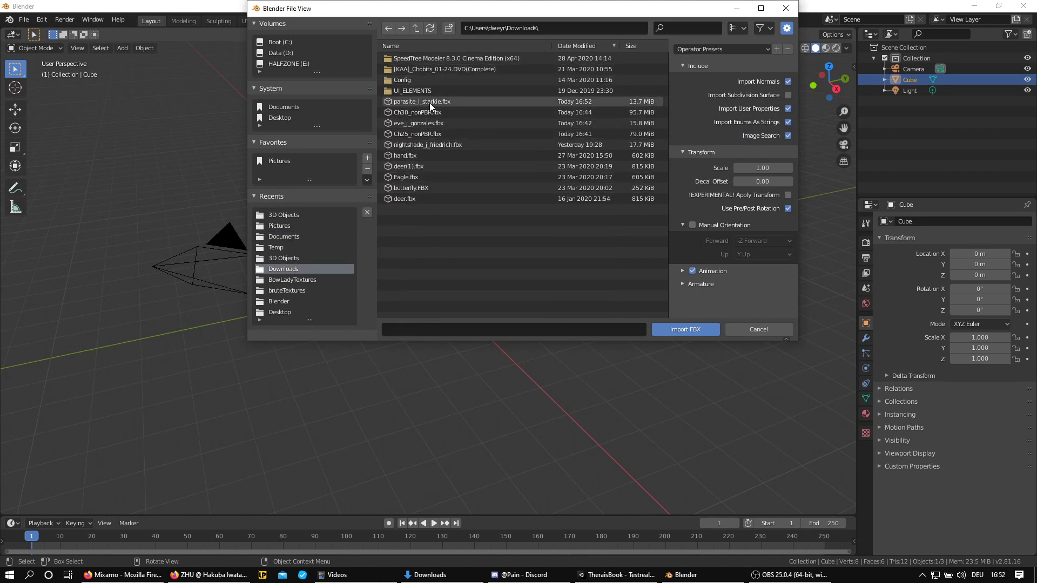
{"action": "left_click", "coordinate": [442, 102]}
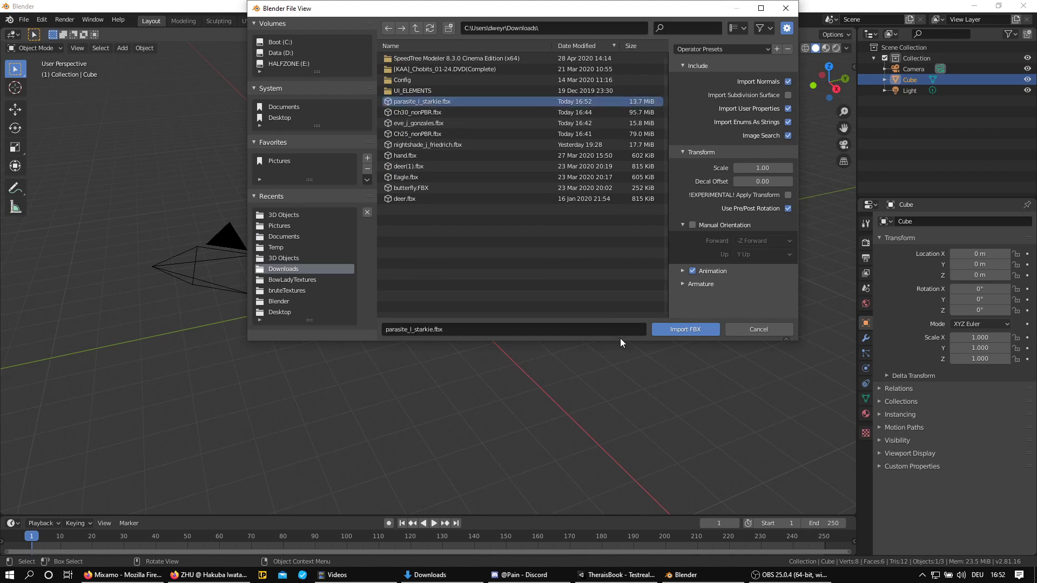
{"action": "left_click", "coordinate": [685, 329]}
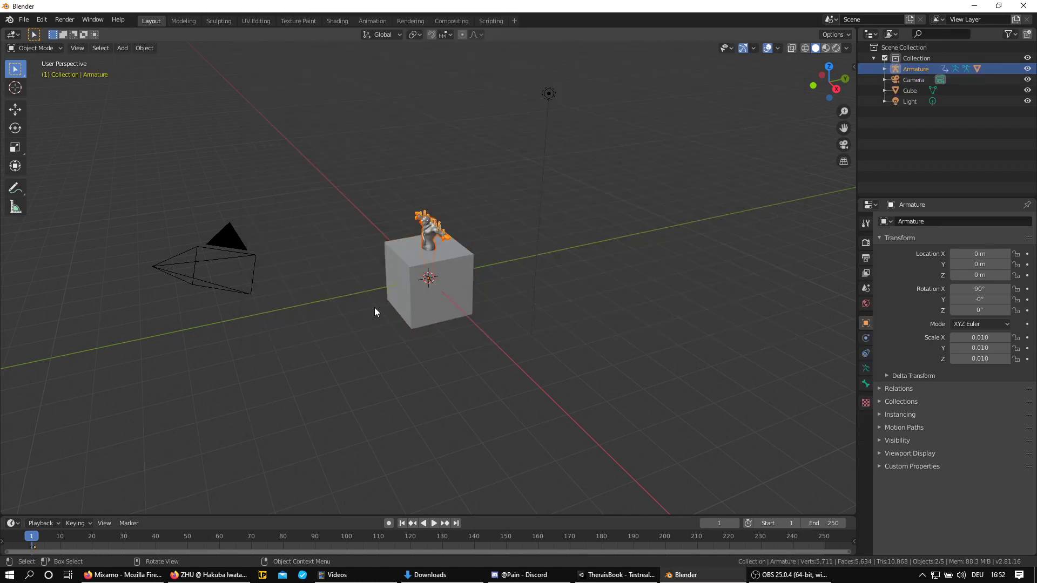
{"action": "scroll", "coordinate": [390, 300], "scroll_direction": "up", "scroll_amount": 3}
Step: Delete the default cube from the Blender scene
{"action": "mouse_move", "coordinate": [394, 211]}
{"action": "middle_mouse_down"}
{"action": "mouse_move", "coordinate": [417, 228]}
{"action": "mouse_move", "coordinate": [474, 217]}
{"action": "middle_mouse_up"}
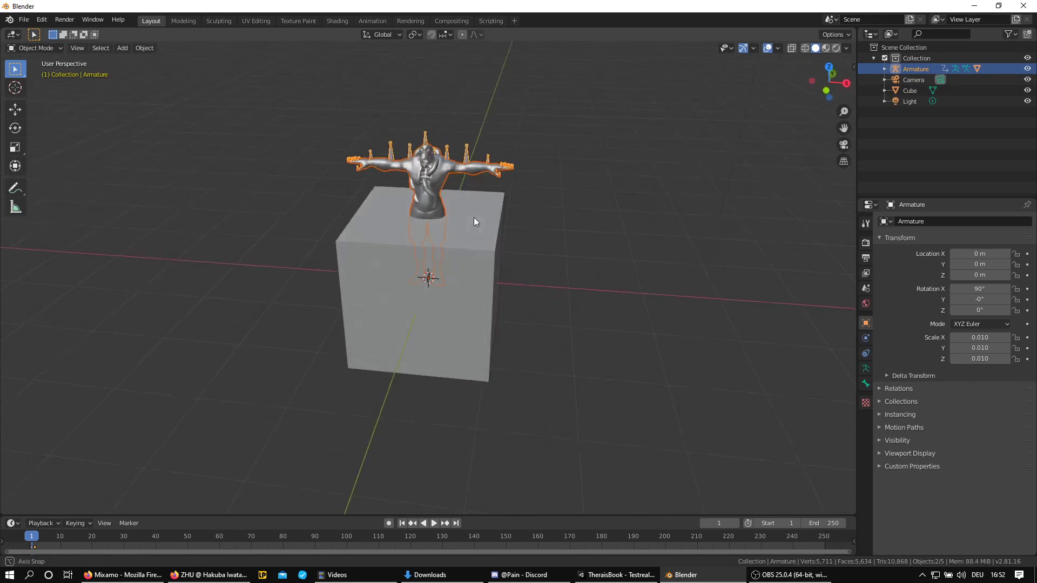
{"action": "left_click", "coordinate": [468, 280]}
{"action": "key", "text": "Delete"}
{"action": "scroll", "coordinate": [468, 279], "scroll_direction": "up", "scroll_amount": 4}
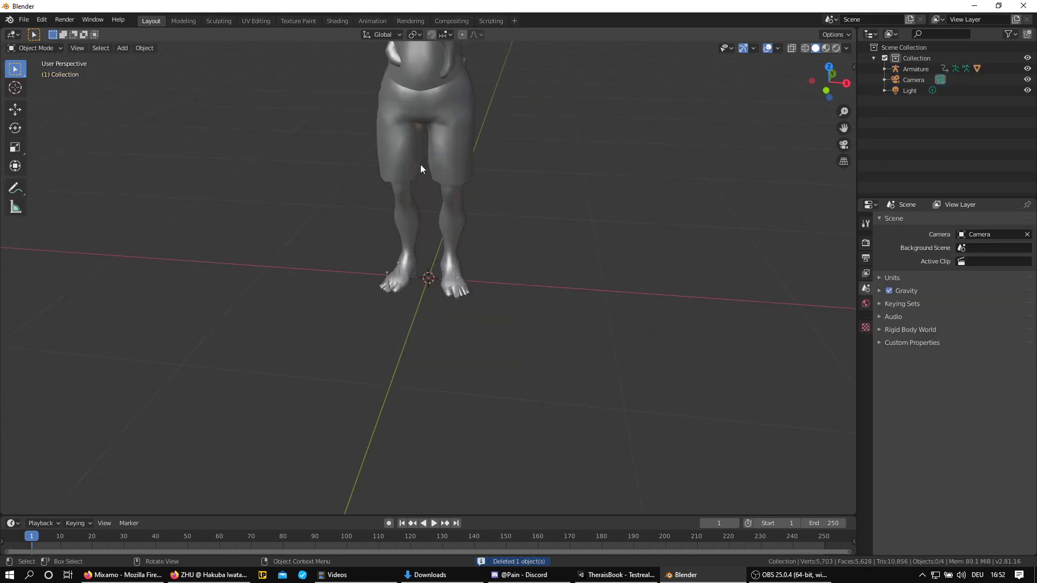
{"action": "middle_click_drag", "start_coordinate": [421, 164], "coordinate": [426, 160]}
{"action": "right_click", "coordinate": [413, 153]}
{"action": "key", "text": "Escape"}
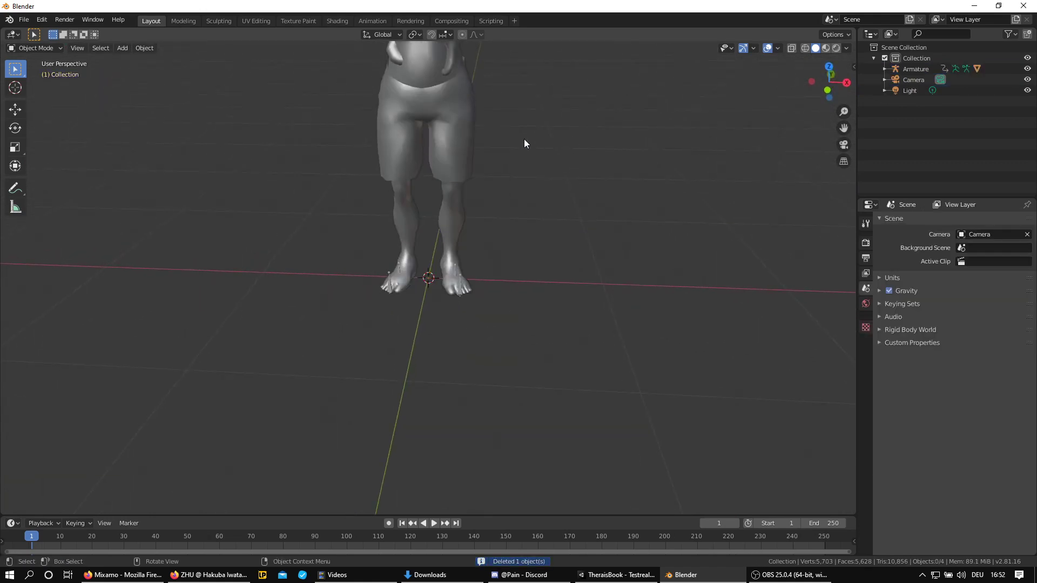
Step: Frame the T-posed parasite and switch the viewport to Material Preview shading
{"action": "middle_click_drag", "start_coordinate": [524, 138], "coordinate": [518, 240]}
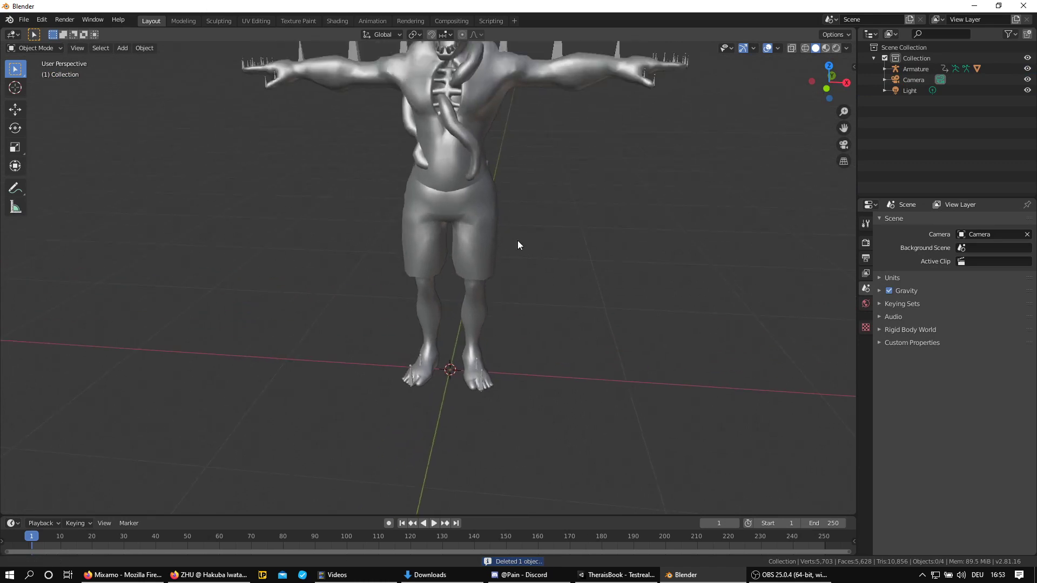
{"action": "scroll", "coordinate": [515, 306], "scroll_direction": "down", "scroll_amount": 2}
{"action": "middle_click_drag", "start_coordinate": [502, 306], "coordinate": [444, 192]}
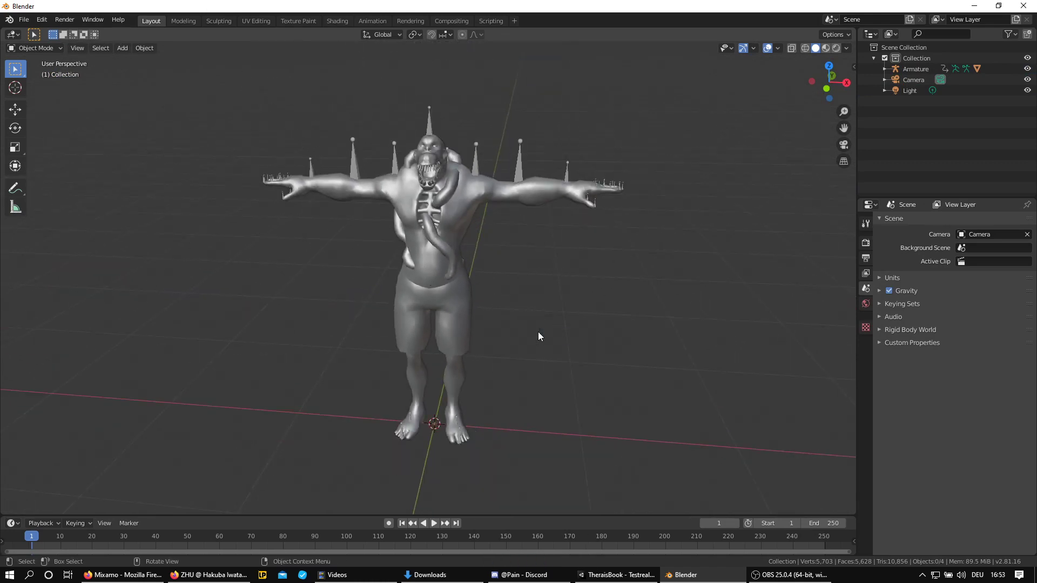
{"action": "key", "text": "z"}
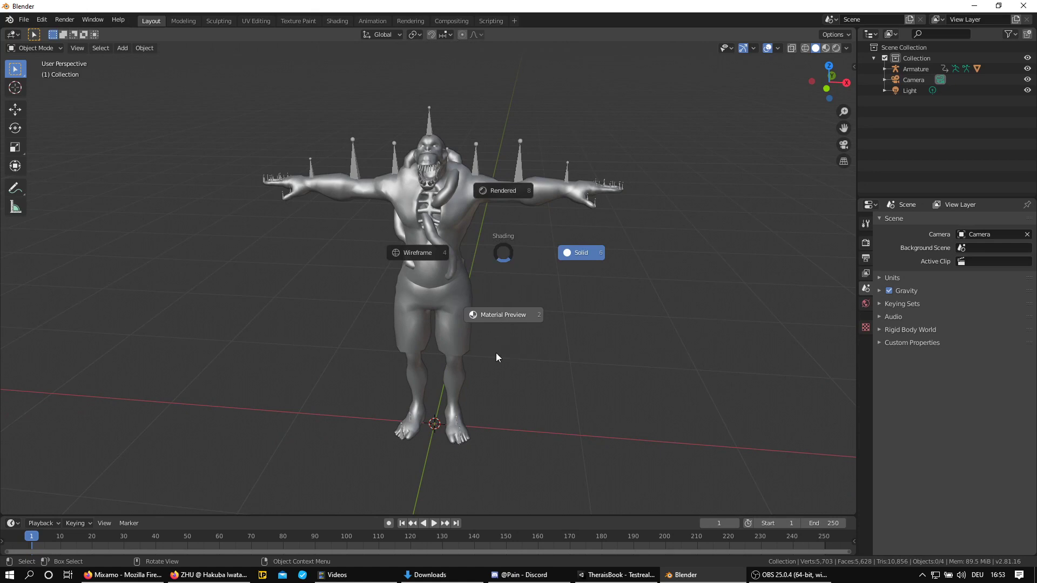
{"action": "left_click", "coordinate": [505, 321]}
{"action": "scroll", "coordinate": [451, 254], "scroll_direction": "up", "scroll_amount": 2}
{"action": "mouse_move", "coordinate": [447, 250]}
{"action": "middle_mouse_down"}
{"action": "mouse_move", "coordinate": [567, 249]}
{"action": "mouse_move", "coordinate": [658, 228]}
{"action": "mouse_move", "coordinate": [434, 236]}
{"action": "mouse_move", "coordinate": [447, 242]}
{"action": "middle_mouse_up"}
{"action": "scroll", "coordinate": [462, 243], "scroll_direction": "down", "scroll_amount": 1}
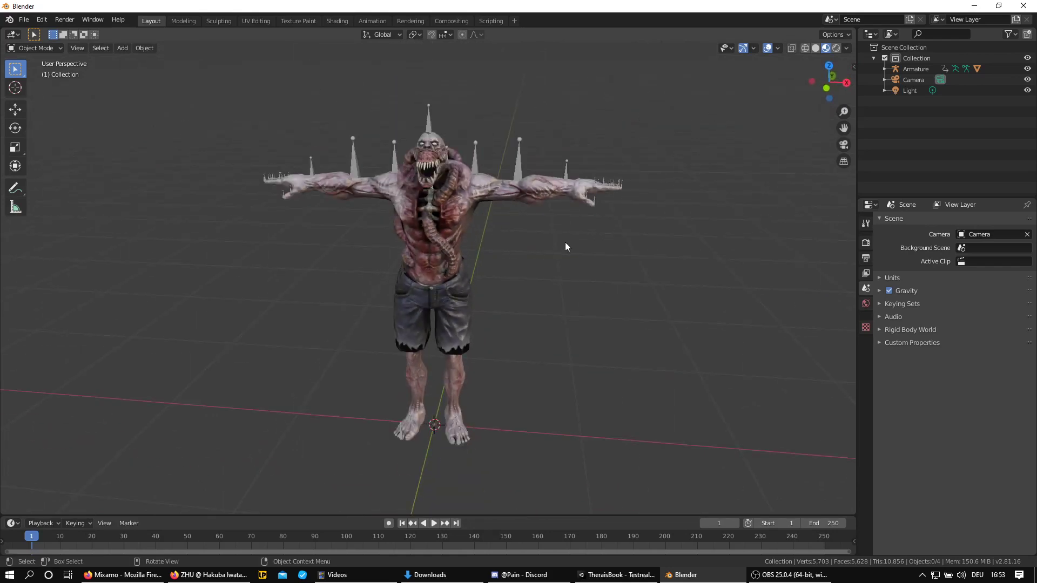
{"action": "key", "text": "z"}
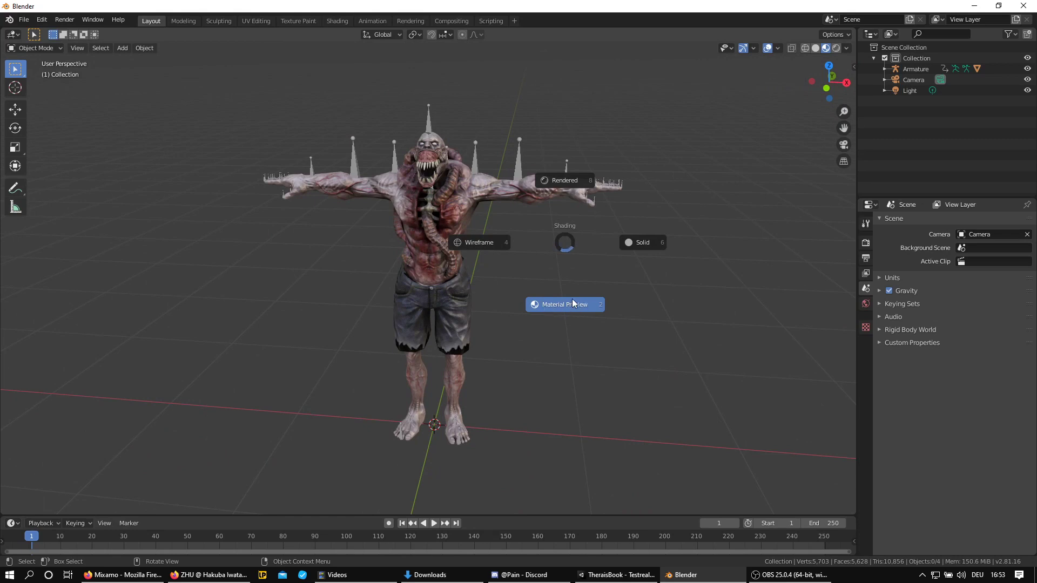
{"action": "left_click", "coordinate": [565, 304]}
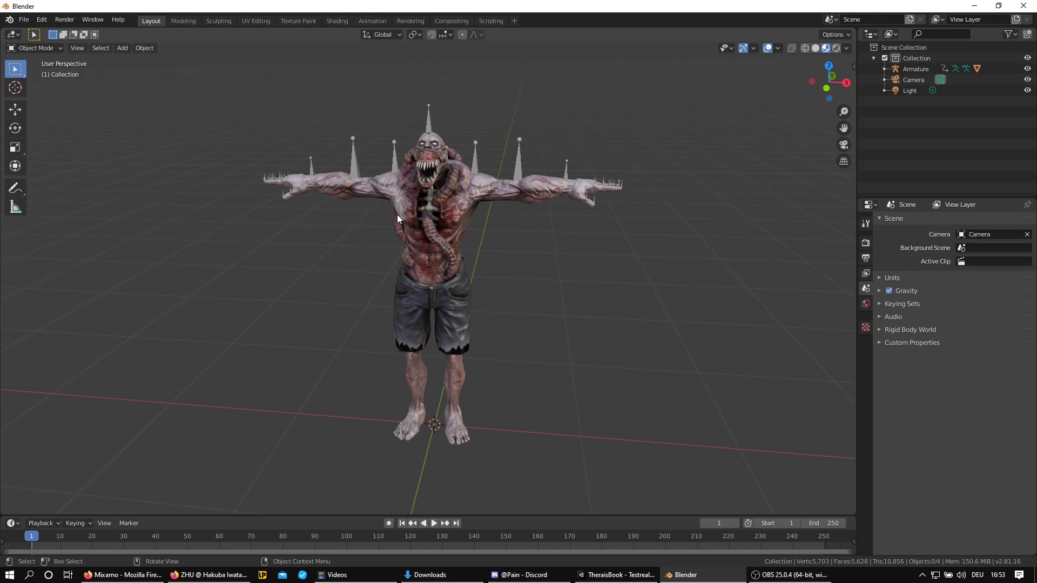
Step: In UV Editing, put parasiteZombie in Edit Mode and frame the whole file4 texture
{"action": "left_click", "coordinate": [250, 21]}
{"action": "scroll", "coordinate": [628, 260], "scroll_direction": "up", "scroll_amount": 4}
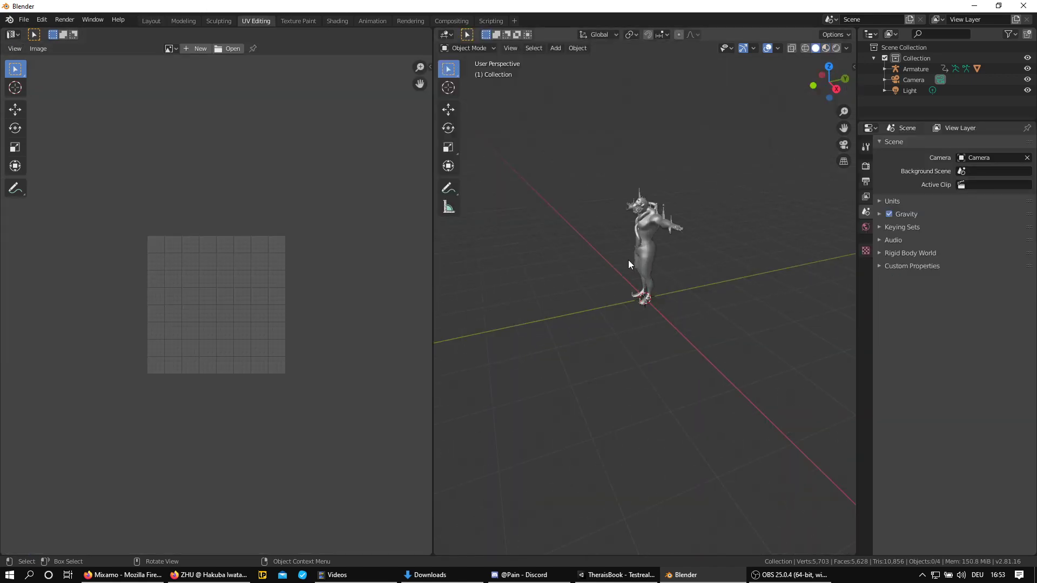
{"action": "left_click", "coordinate": [646, 230]}
{"action": "key", "text": "Tab"}
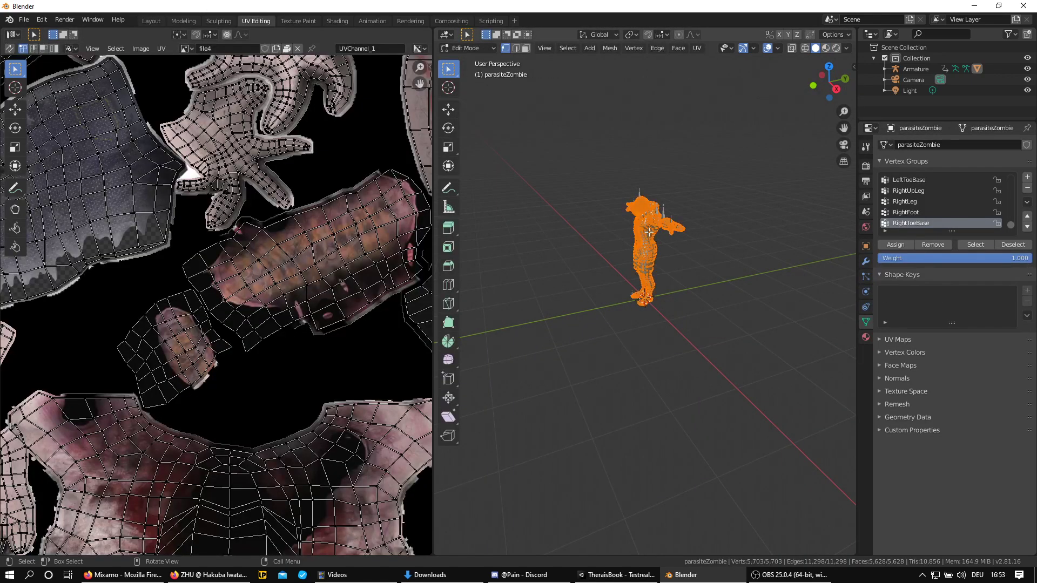
{"action": "scroll", "coordinate": [647, 235], "scroll_direction": "up", "scroll_amount": 3}
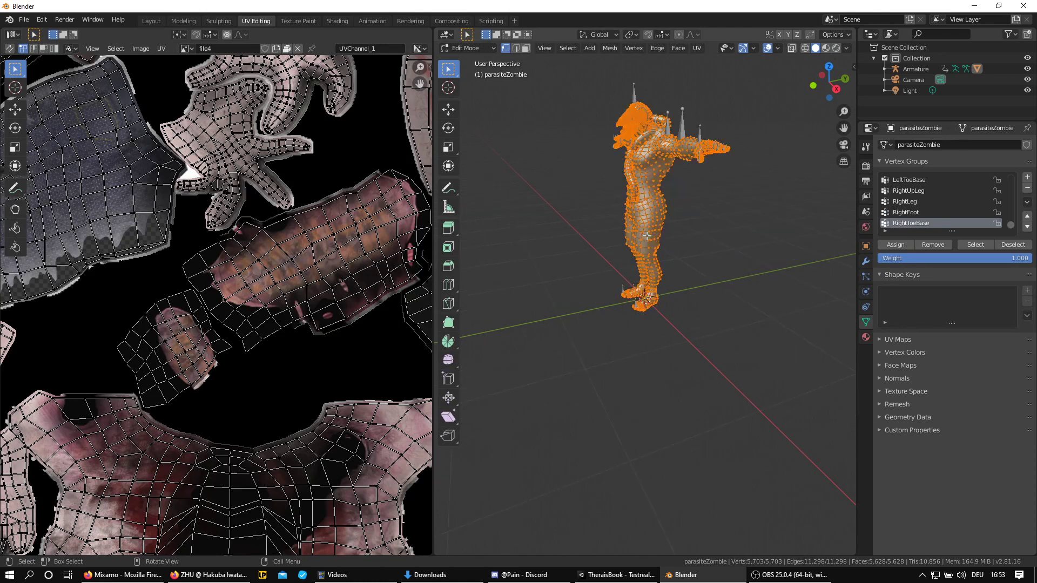
{"action": "left_click", "coordinate": [469, 48]}
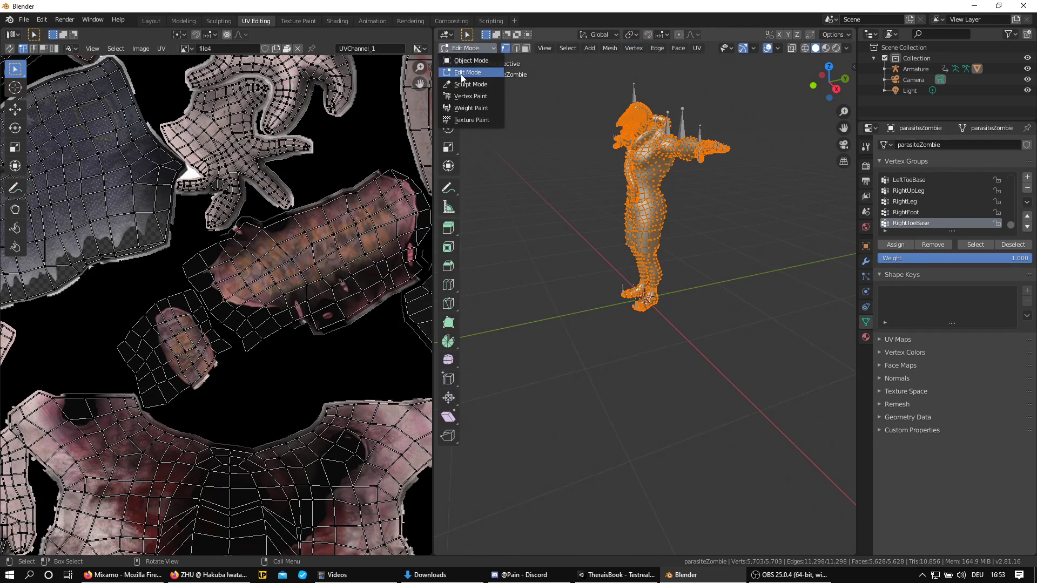
{"action": "left_click", "coordinate": [467, 73]}
{"action": "key", "text": "Home"}
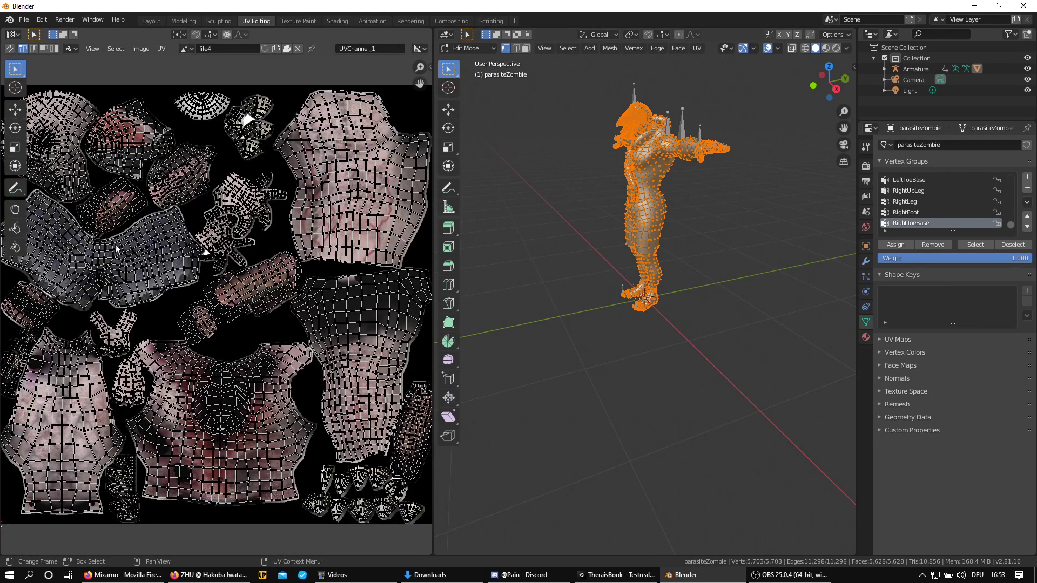
{"action": "scroll", "coordinate": [266, 266], "scroll_direction": "up", "scroll_amount": 5}
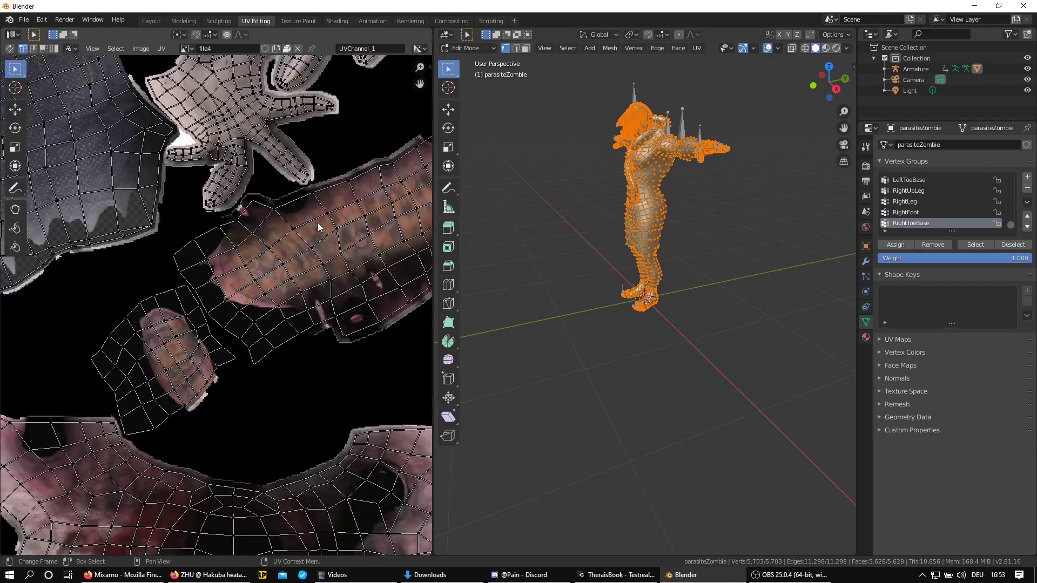
{"action": "key", "text": "Home"}
{"action": "scroll", "coordinate": [295, 245], "scroll_direction": "up", "scroll_amount": 5}
{"action": "scroll", "coordinate": [215, 242], "scroll_direction": "down", "scroll_amount": 5}
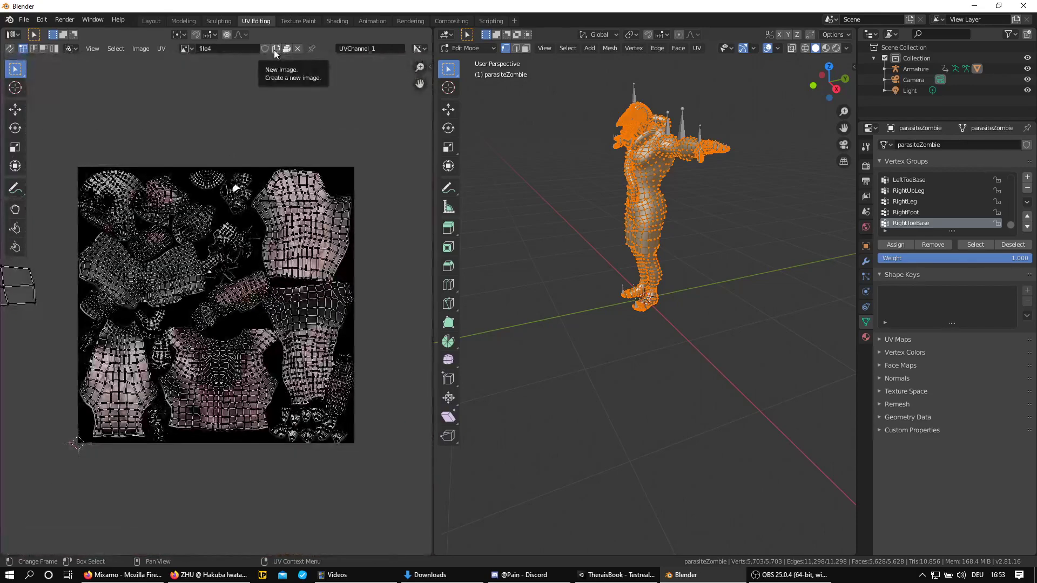
{"action": "left_click", "coordinate": [141, 48]}
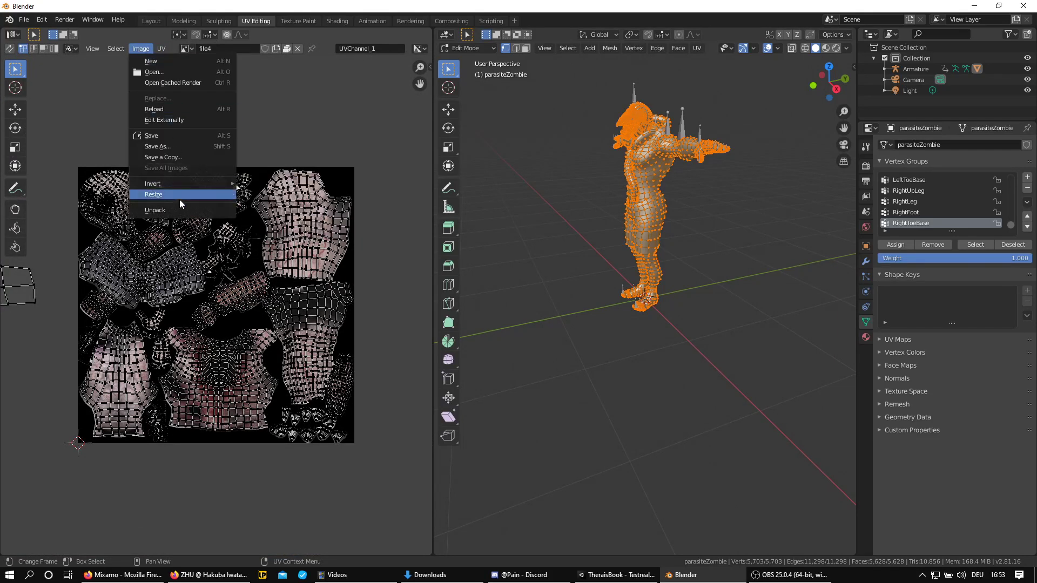
Step: Save the texture image as tutorial.png in the Pictures folder
{"action": "left_click", "coordinate": [167, 148]}
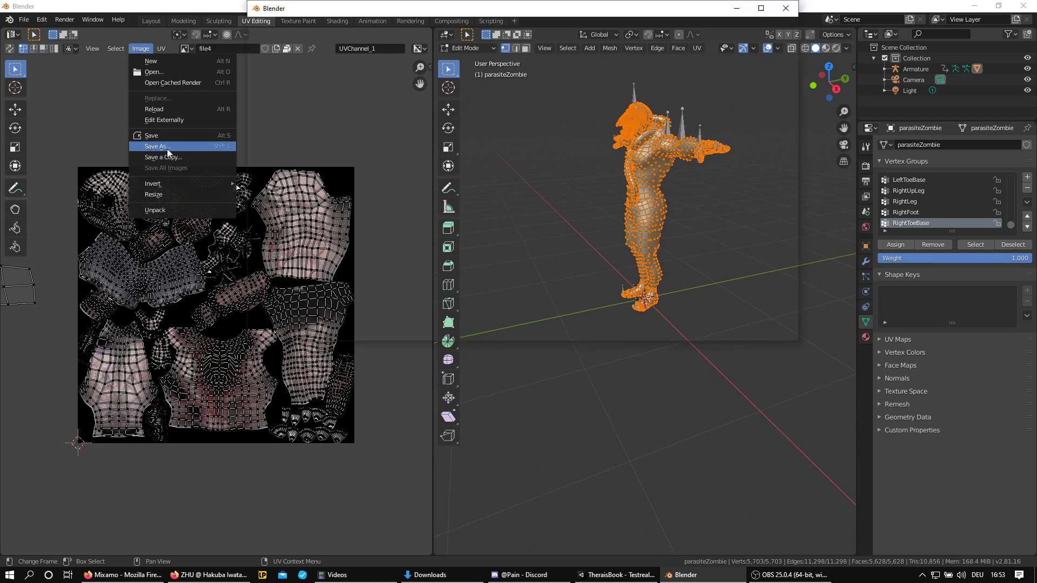
{"action": "left_click", "coordinate": [401, 328]}
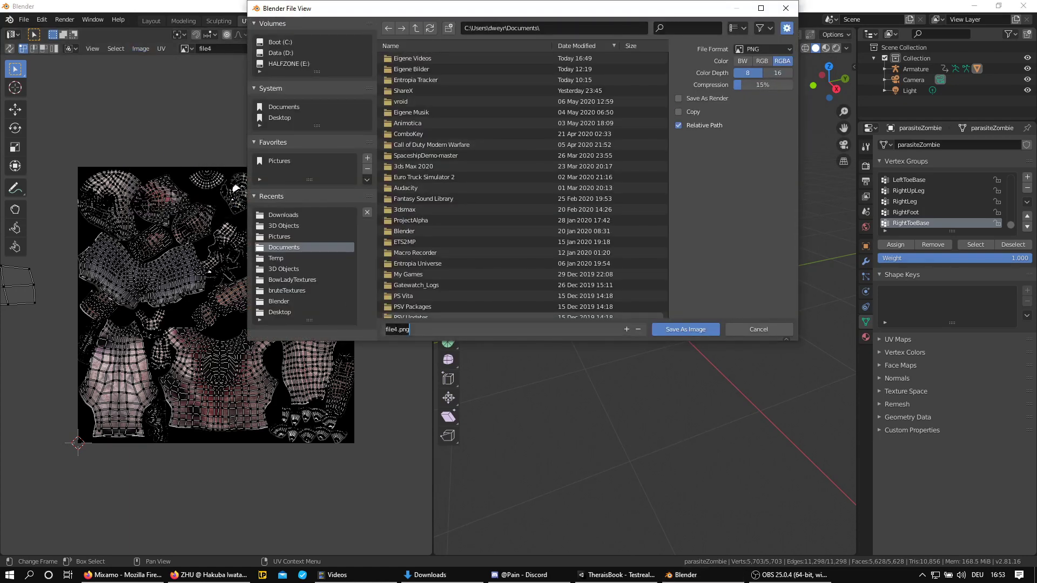
{"action": "left_click_drag", "start_coordinate": [398, 330], "coordinate": [378, 330]}
{"action": "type", "text": "tutorial"}
{"action": "left_click", "coordinate": [279, 161]}
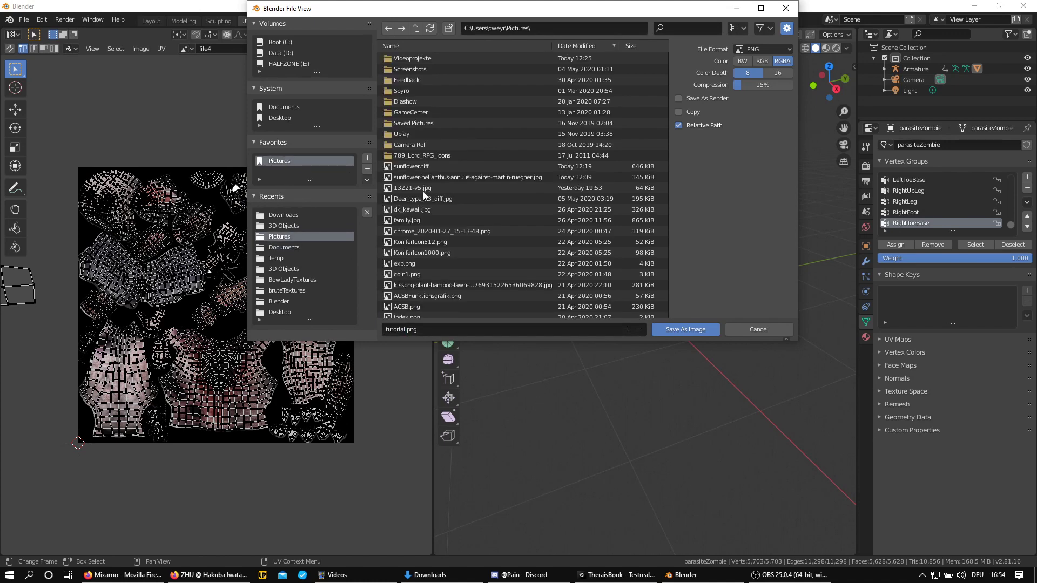
{"action": "left_click", "coordinate": [671, 332]}
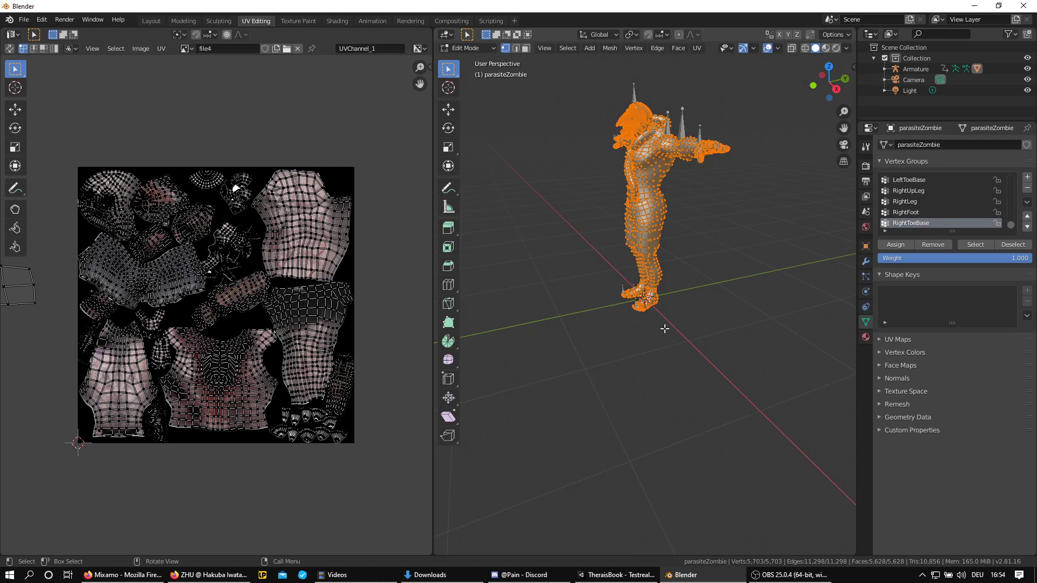
Step: Quit Blender without saving and select the tutorial texture in Unity's Ch25 folder
{"action": "left_click", "coordinate": [1024, 6]}
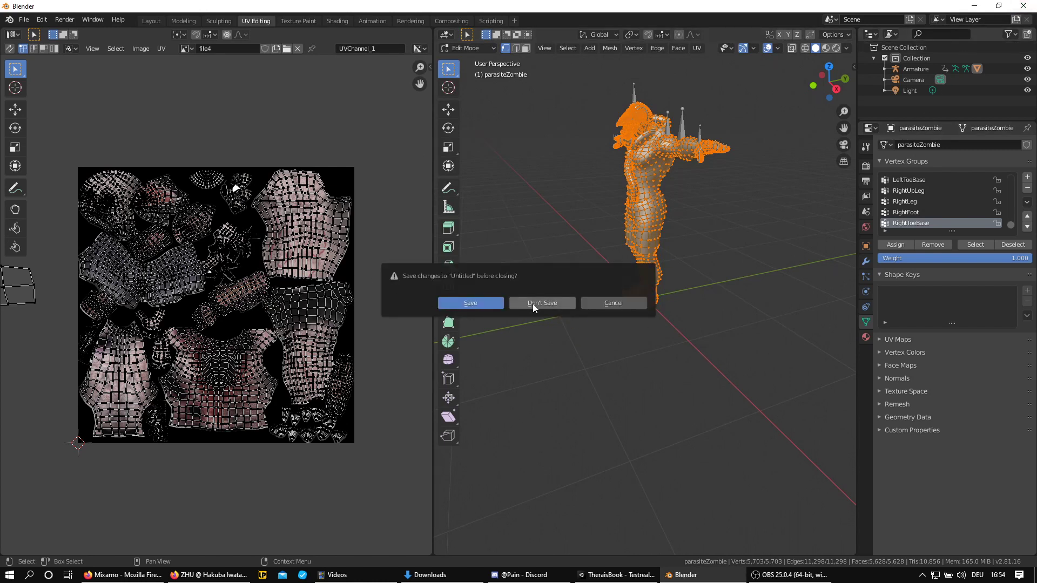
{"action": "left_click", "coordinate": [532, 304]}
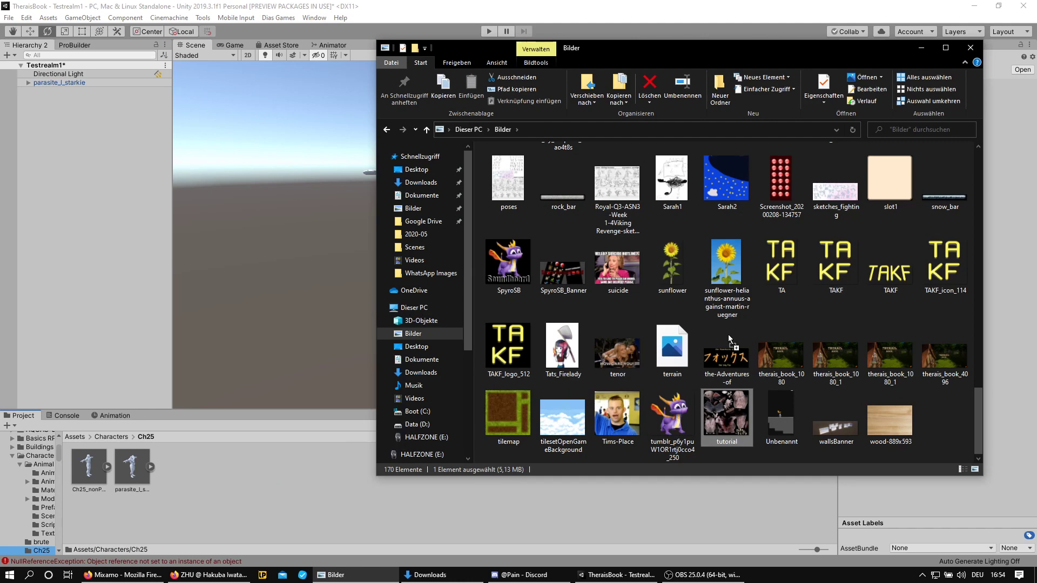
{"action": "left_click", "coordinate": [971, 47]}
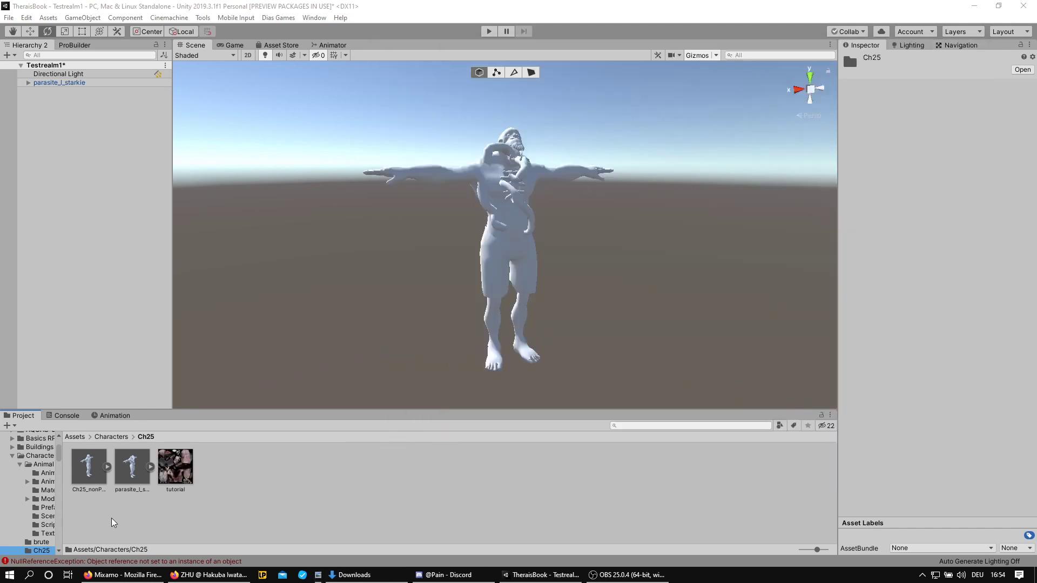
{"action": "left_click", "coordinate": [181, 480]}
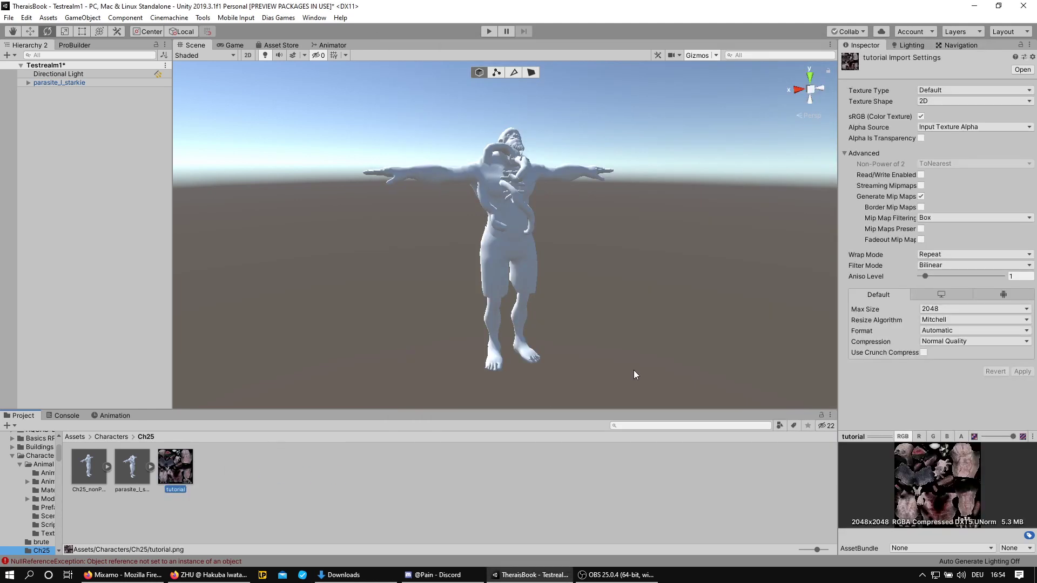
{"action": "right_click", "coordinate": [334, 470]}
{"action": "mouse_move", "coordinate": [359, 186]}
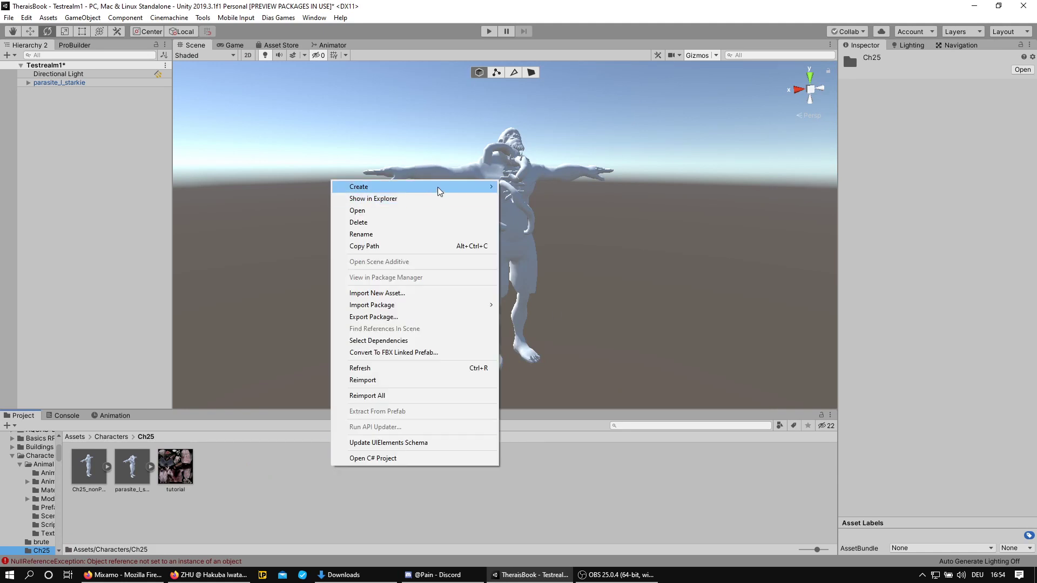
Step: Create parasite_MAT with tutorial as albedo and smoothness 0, and apply it to the parasite
{"action": "left_click", "coordinate": [526, 263]}
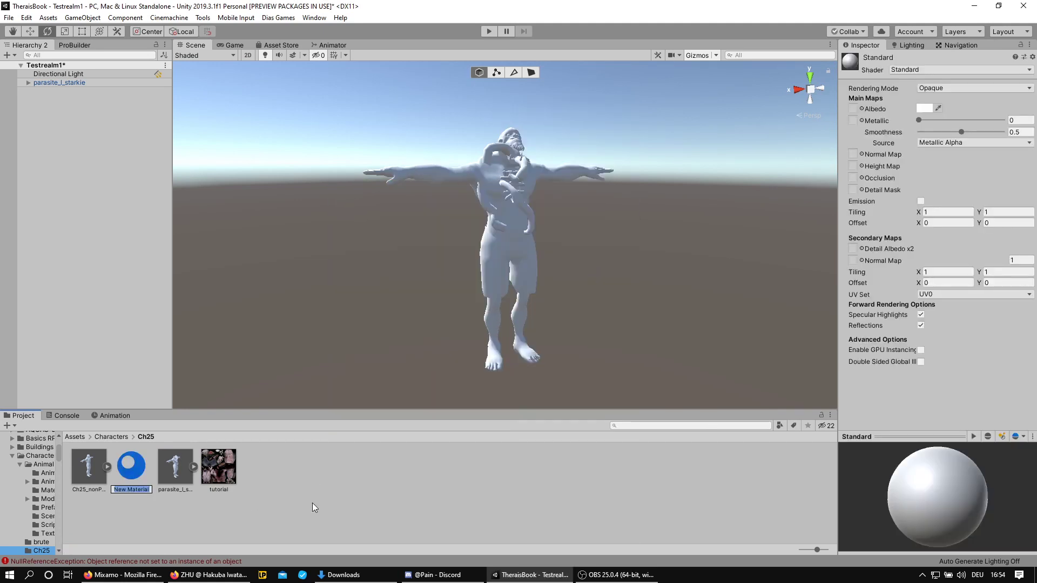
{"action": "type", "text": "parasite"}
{"action": "type", "text": "_MAT"}
{"action": "key", "text": "Return"}
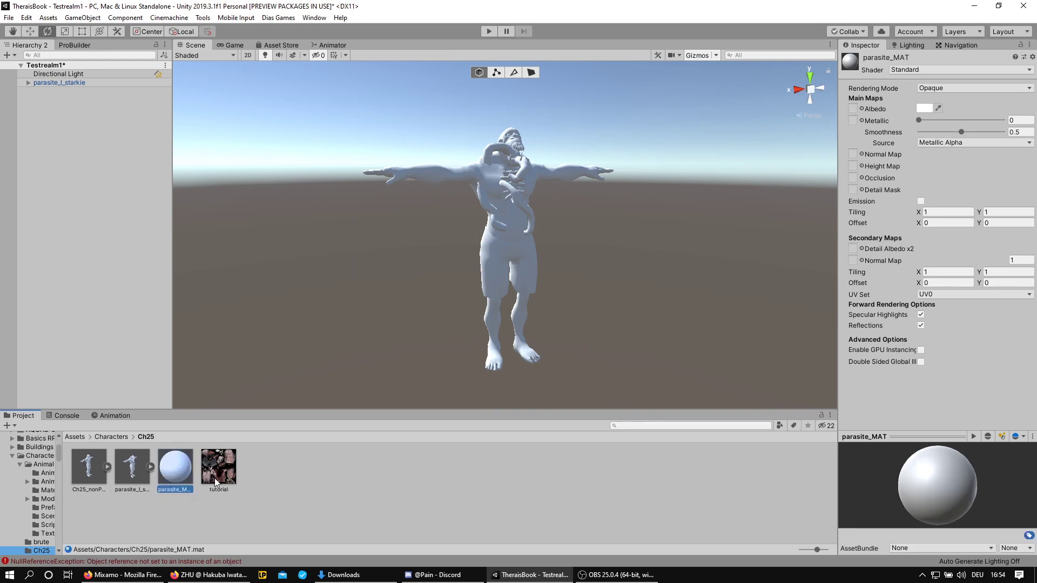
{"action": "left_click_drag", "start_coordinate": [214, 478], "coordinate": [854, 109]}
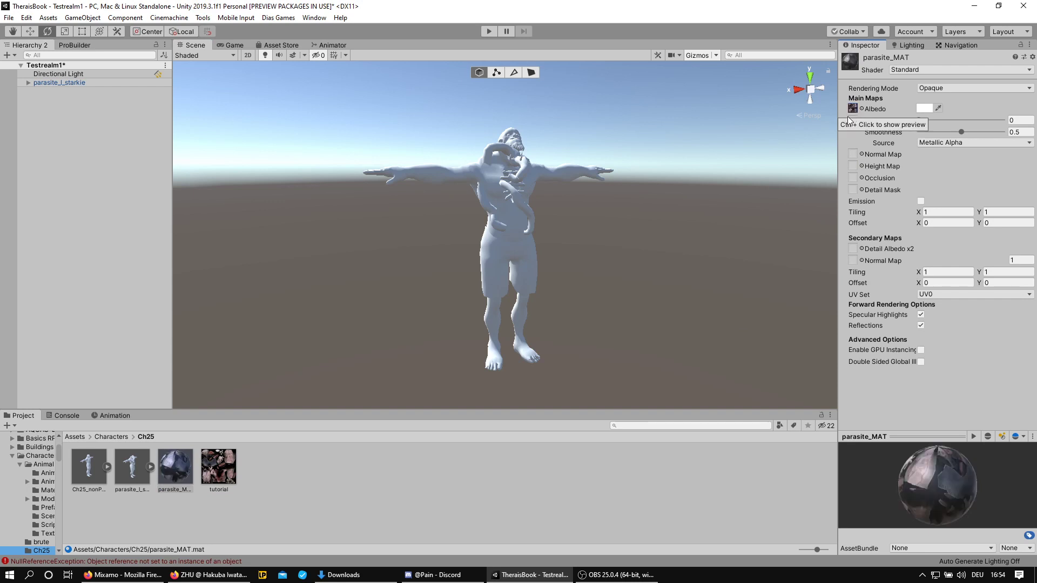
{"action": "left_click_drag", "start_coordinate": [961, 132], "coordinate": [907, 132]}
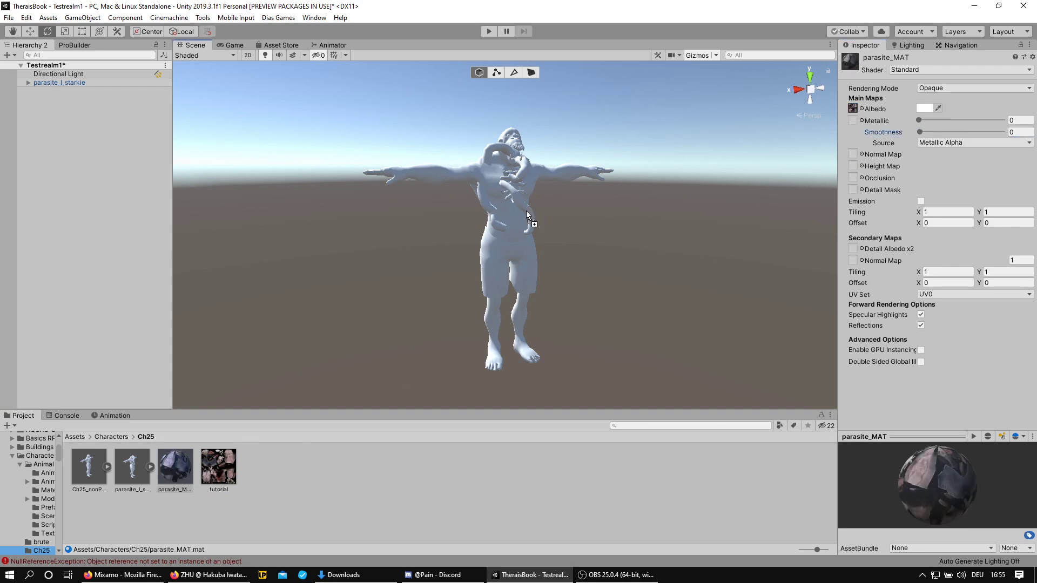
{"action": "left_click_drag", "start_coordinate": [174, 474], "coordinate": [513, 221]}
{"action": "scroll", "coordinate": [508, 271], "scroll_direction": "up", "scroll_amount": 2}
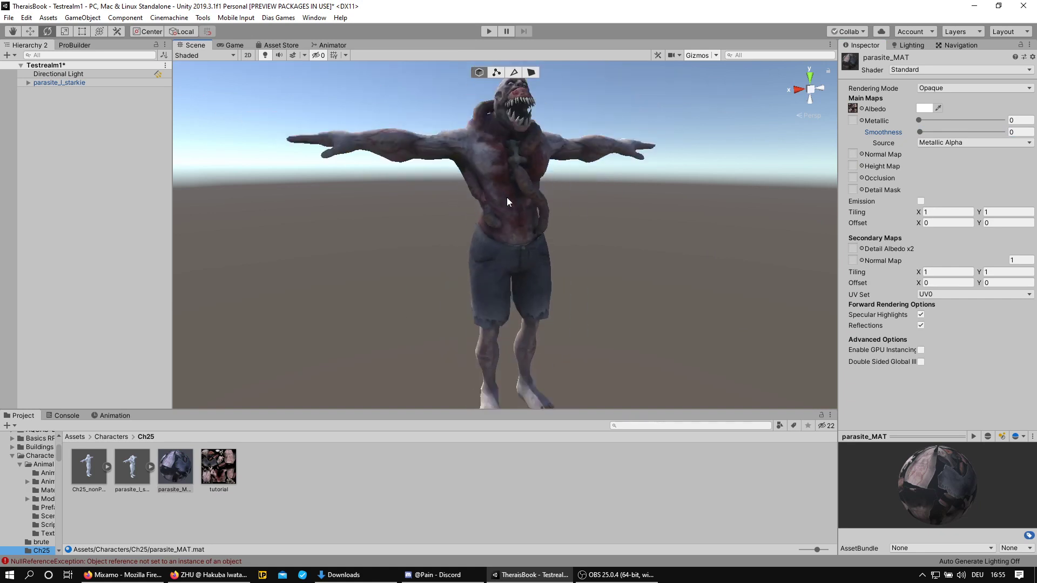
{"action": "scroll", "coordinate": [507, 197], "scroll_direction": "up", "scroll_amount": 2}
{"action": "mouse_move", "coordinate": [507, 211]}
{"action": "right_mouse_down"}
{"action": "mouse_move", "coordinate": [578, 230]}
{"action": "mouse_move", "coordinate": [672, 231]}
{"action": "mouse_move", "coordinate": [361, 208]}
{"action": "mouse_move", "coordinate": [572, 233]}
{"action": "mouse_move", "coordinate": [414, 242]}
{"action": "mouse_move", "coordinate": [454, 242]}
{"action": "right_mouse_up"}
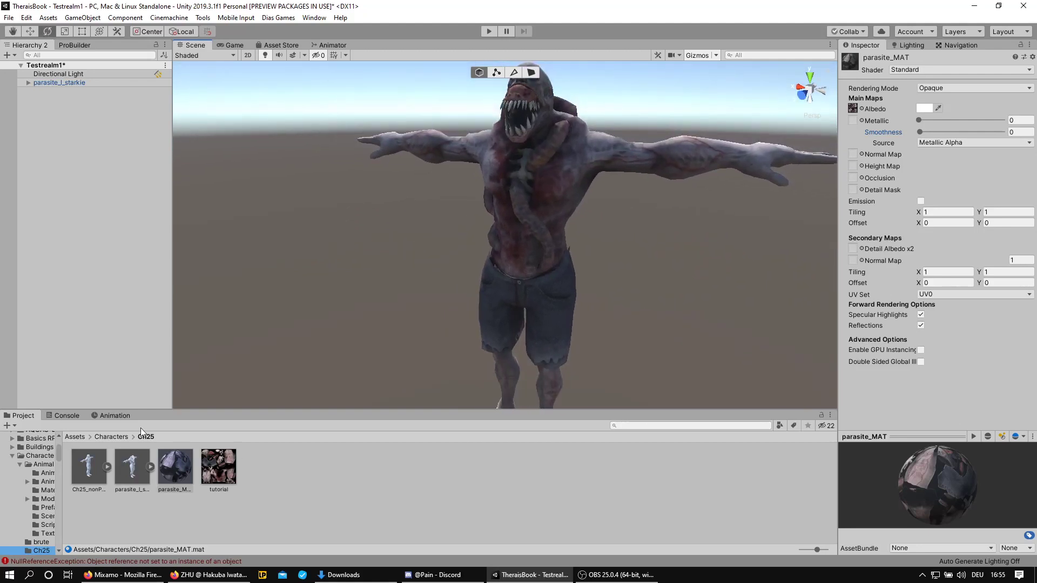
Step: Make an original parasite_l_starkie prefab from the scene character in Ch25
{"action": "left_click", "coordinate": [131, 469]}
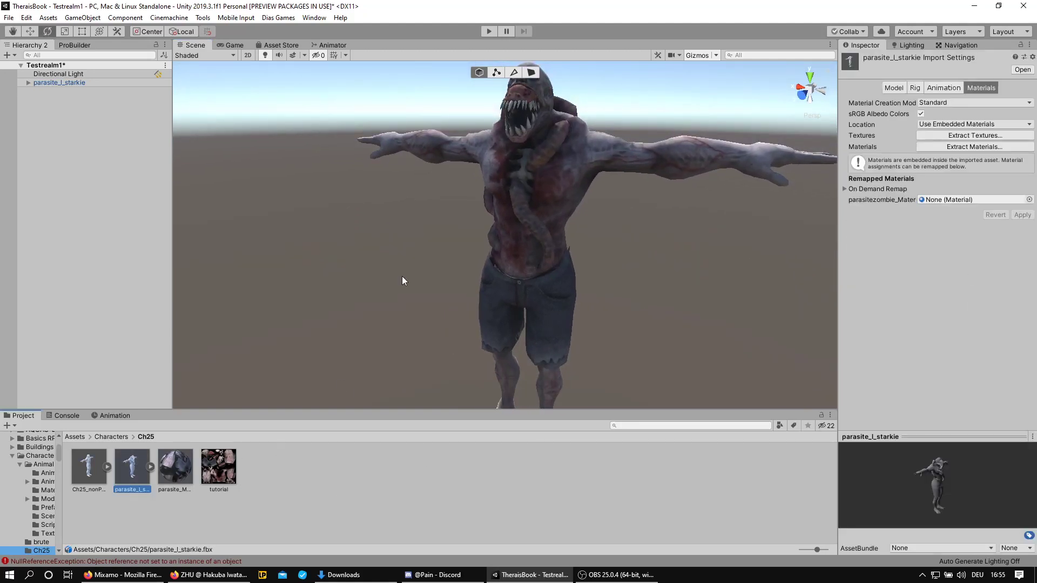
{"action": "left_click", "coordinate": [537, 224]}
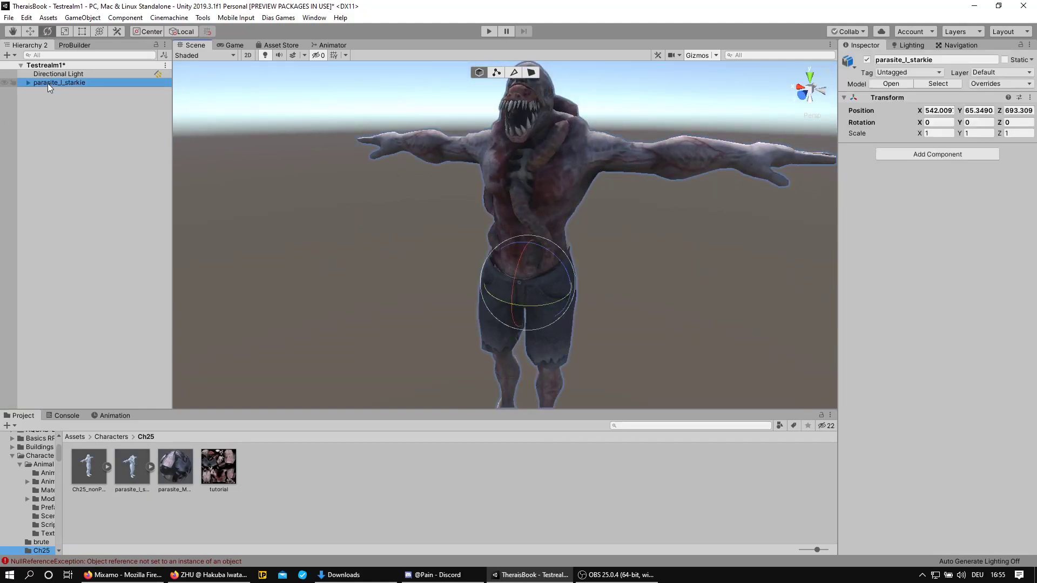
{"action": "left_click_drag", "start_coordinate": [48, 84], "coordinate": [277, 467]}
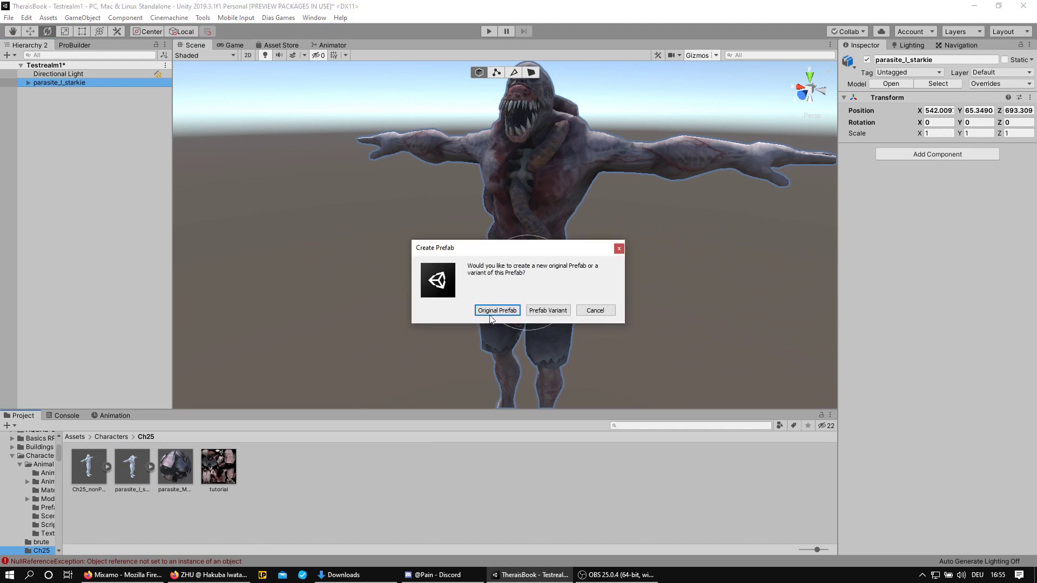
{"action": "left_click", "coordinate": [496, 310]}
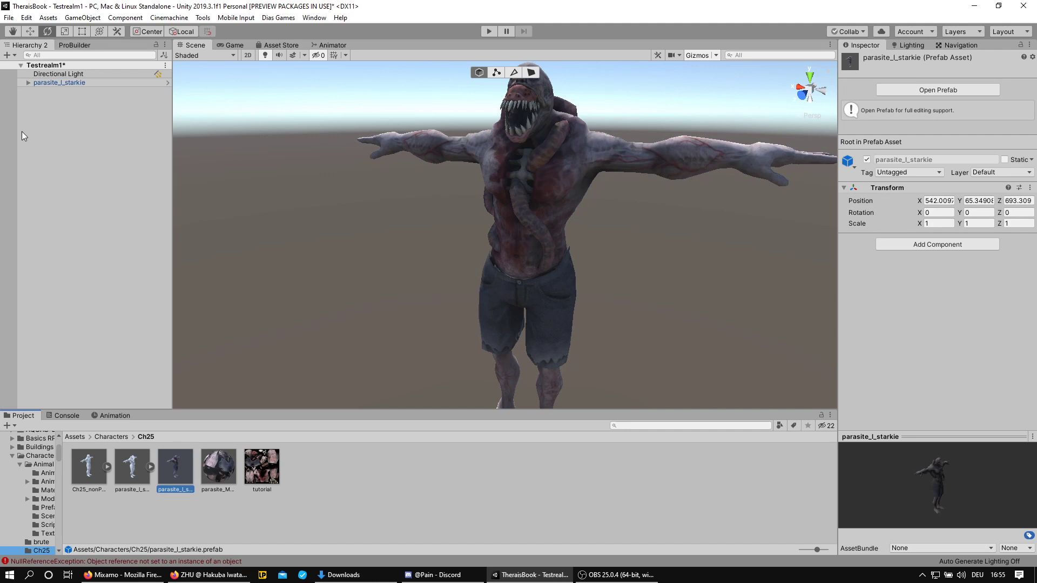
Step: Select the parasite_l_starkie prefab asset and delete it, confirming the dialog
{"action": "left_click", "coordinate": [132, 465]}
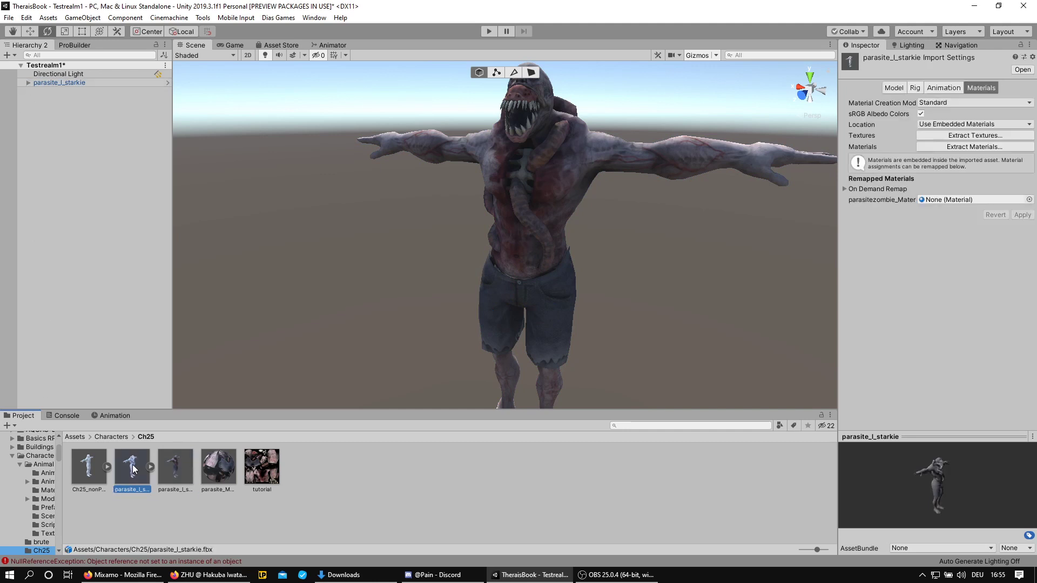
{"action": "left_click", "coordinate": [149, 467]}
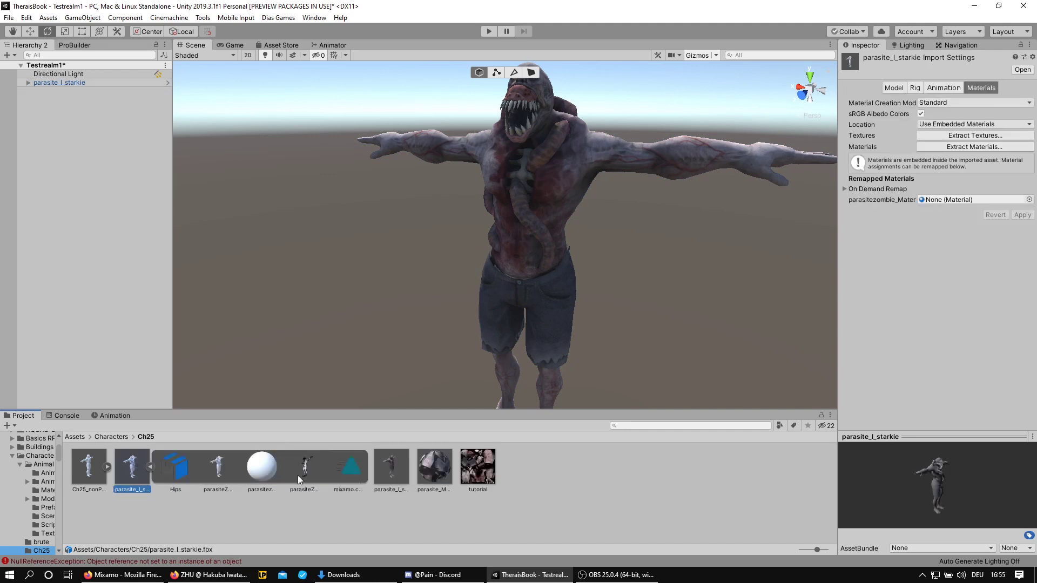
{"action": "left_click", "coordinate": [149, 465]}
{"action": "left_click", "coordinate": [184, 478]}
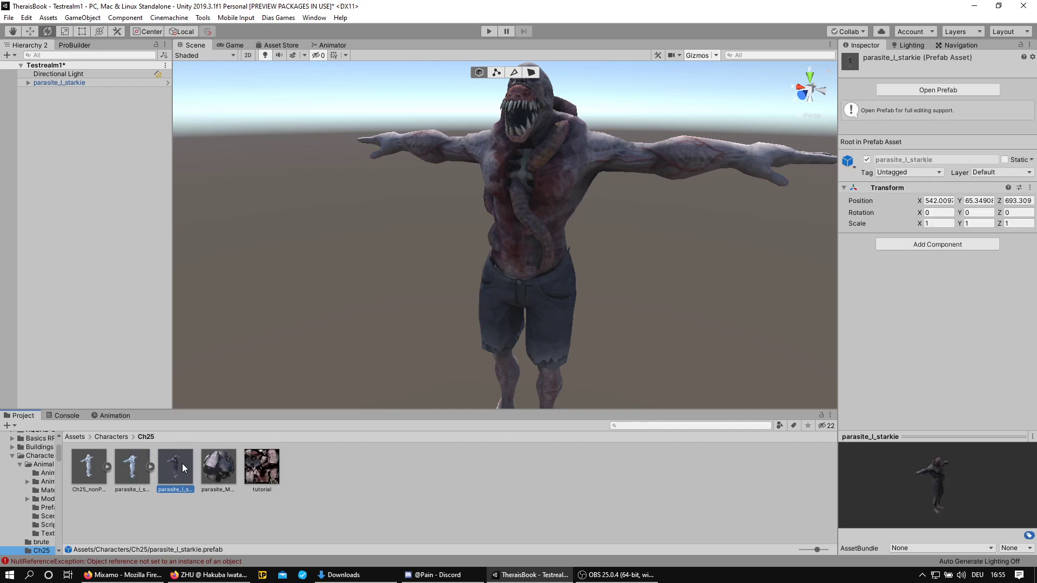
{"action": "key", "text": "Delete"}
{"action": "key", "text": "Return"}
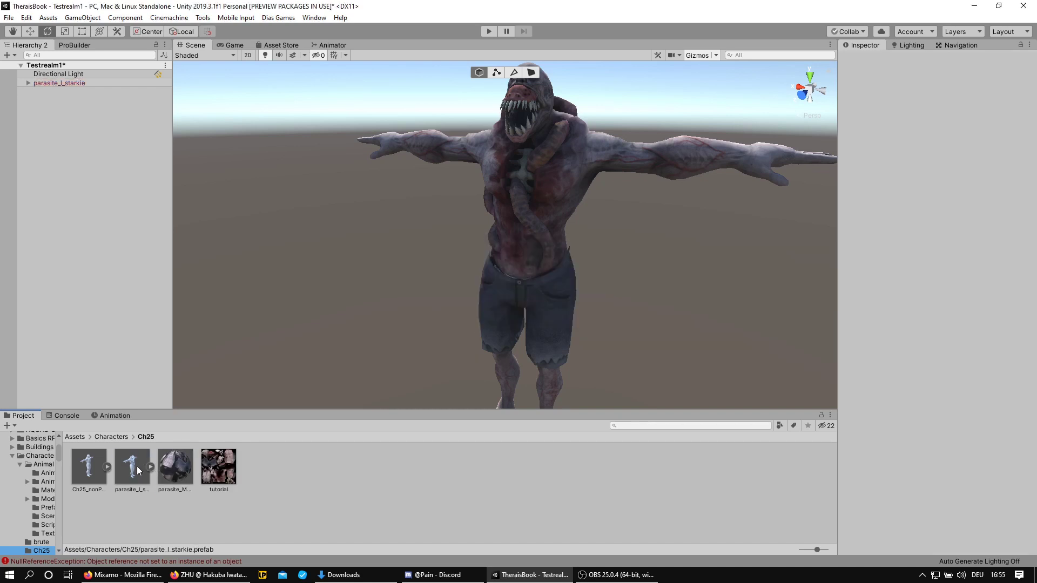
Step: Remap the parasite FBX's embedded material to parasite_MAT and apply the import settings
{"action": "left_click", "coordinate": [137, 466]}
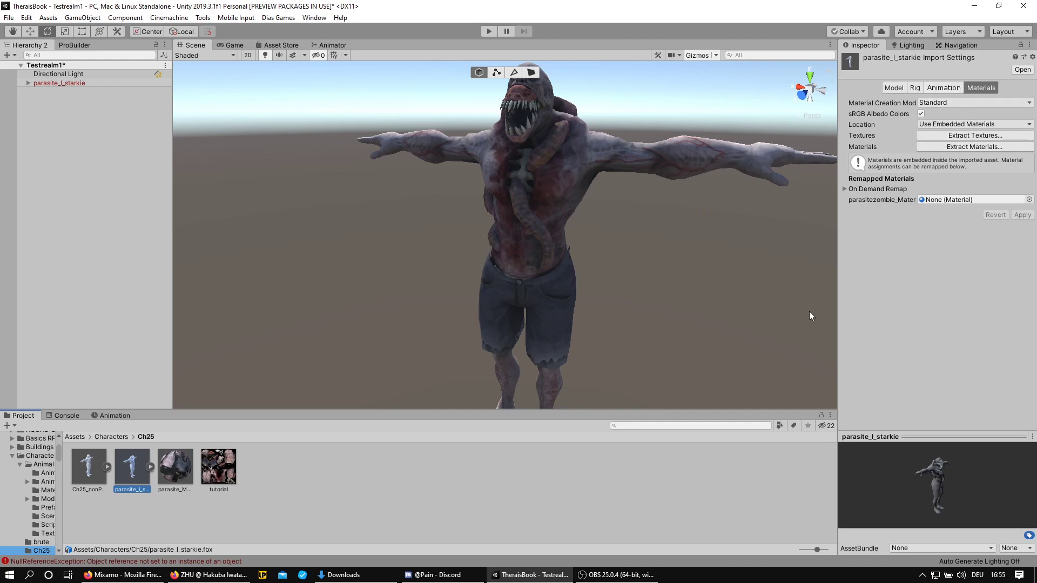
{"action": "left_click_drag", "start_coordinate": [174, 465], "coordinate": [943, 199]}
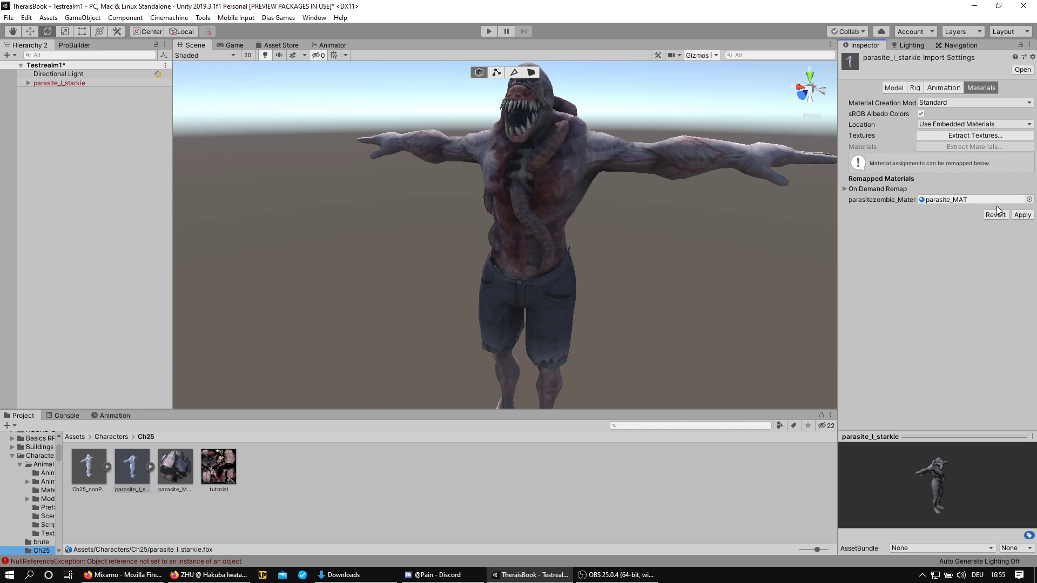
{"action": "left_click", "coordinate": [1023, 215]}
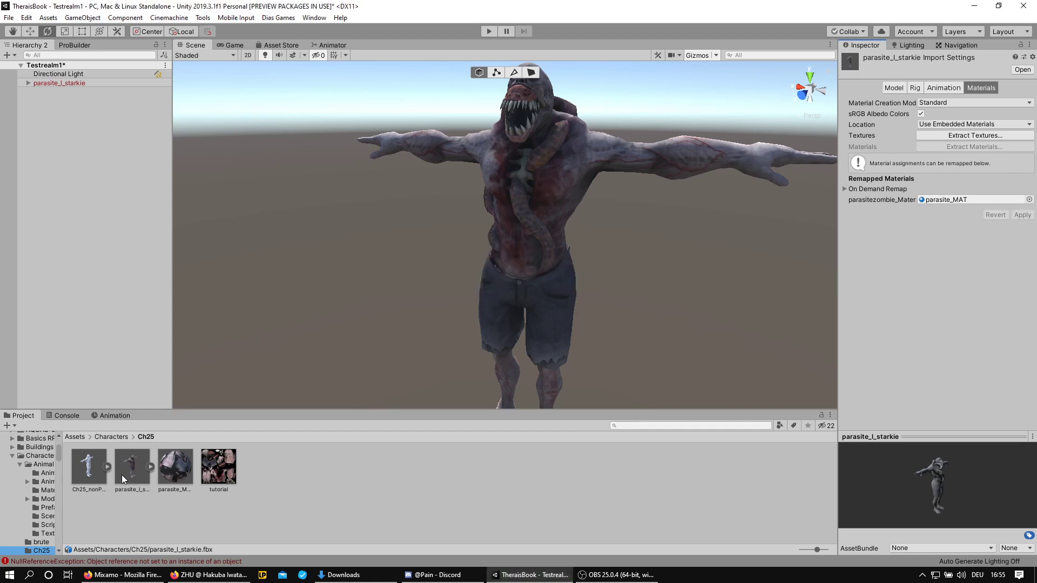
Step: Drop a new parasite_l_starkie copy into the scene beside the textured character
{"action": "left_click_drag", "start_coordinate": [130, 469], "coordinate": [673, 311]}
{"action": "mouse_move", "coordinate": [664, 330]}
{"action": "right_mouse_down"}
{"action": "mouse_move", "coordinate": [613, 276]}
{"action": "mouse_move", "coordinate": [591, 284]}
{"action": "right_mouse_up"}
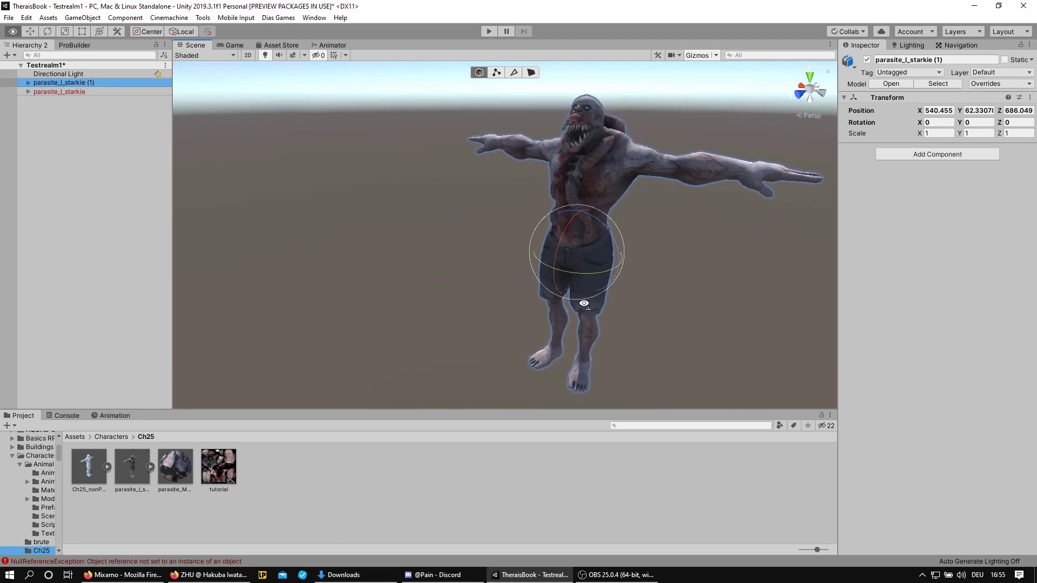
{"action": "scroll", "coordinate": [600, 244], "scroll_direction": "down", "scroll_amount": 4}
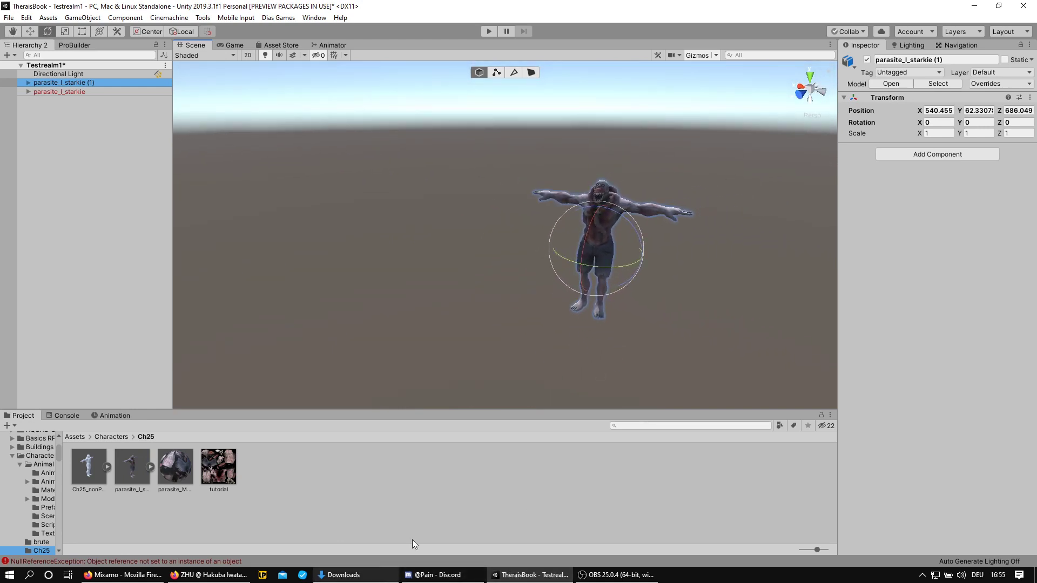
{"action": "mouse_move", "coordinate": [657, 286]}
{"action": "right_mouse_down"}
{"action": "mouse_move", "coordinate": [631, 276]}
{"action": "mouse_move", "coordinate": [678, 262]}
{"action": "mouse_move", "coordinate": [701, 287]}
{"action": "right_mouse_up"}
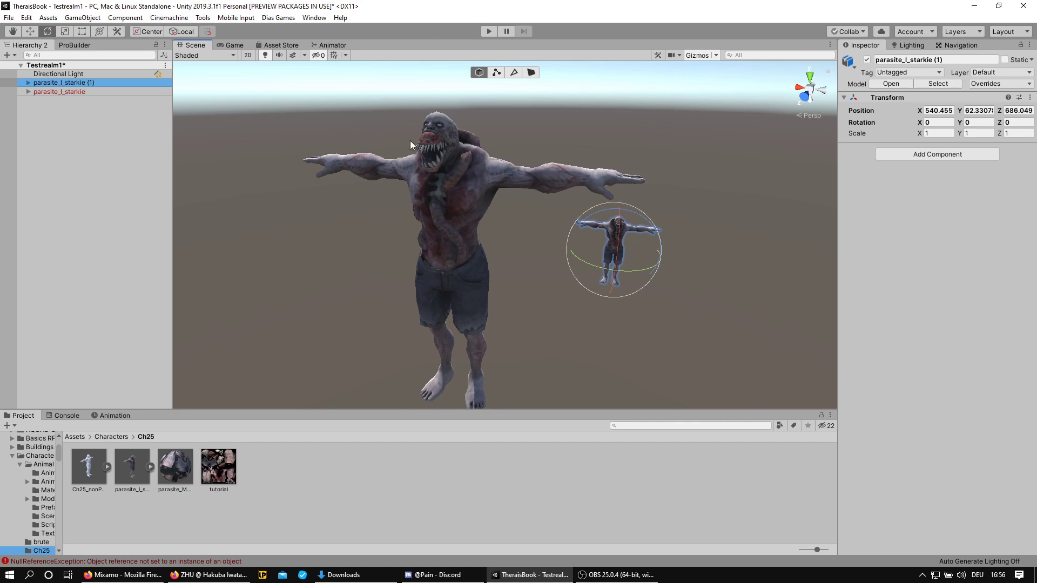
Step: Go back to the Characters folder and open the erika character folder
{"action": "left_click", "coordinate": [74, 480]}
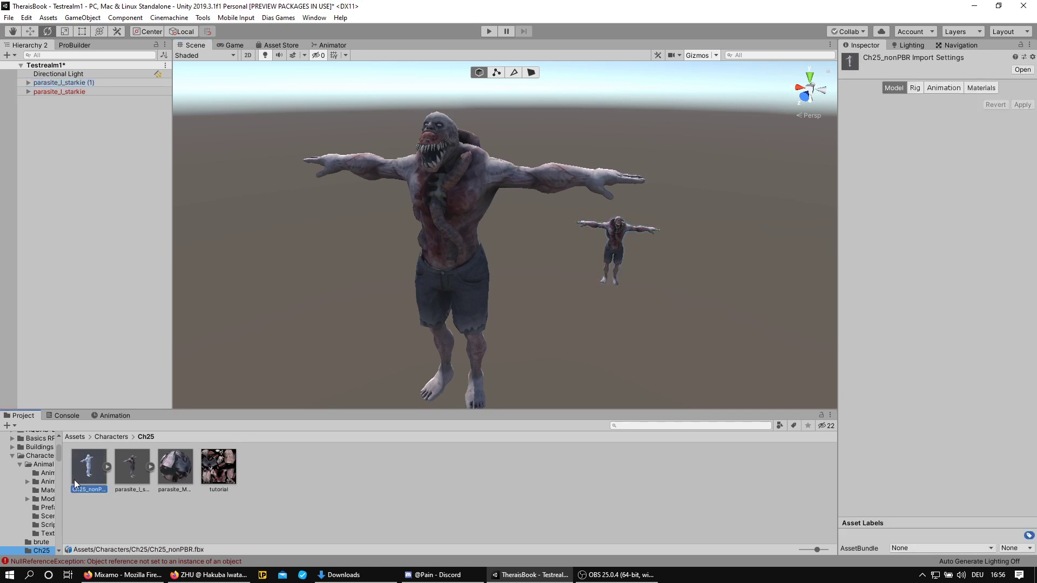
{"action": "left_click", "coordinate": [129, 480]}
{"action": "left_click", "coordinate": [111, 437]}
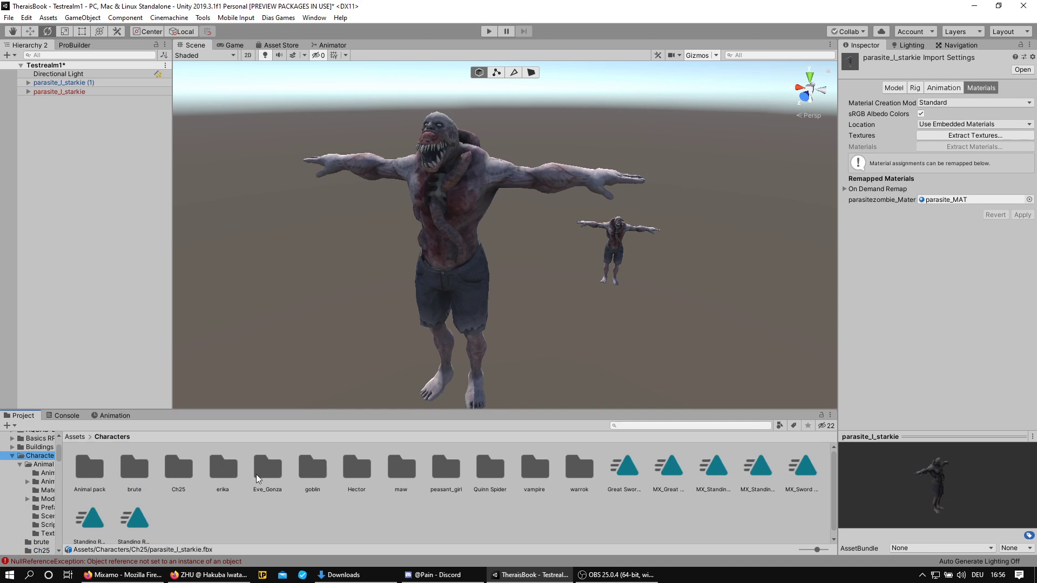
{"action": "double_click", "coordinate": [223, 469]}
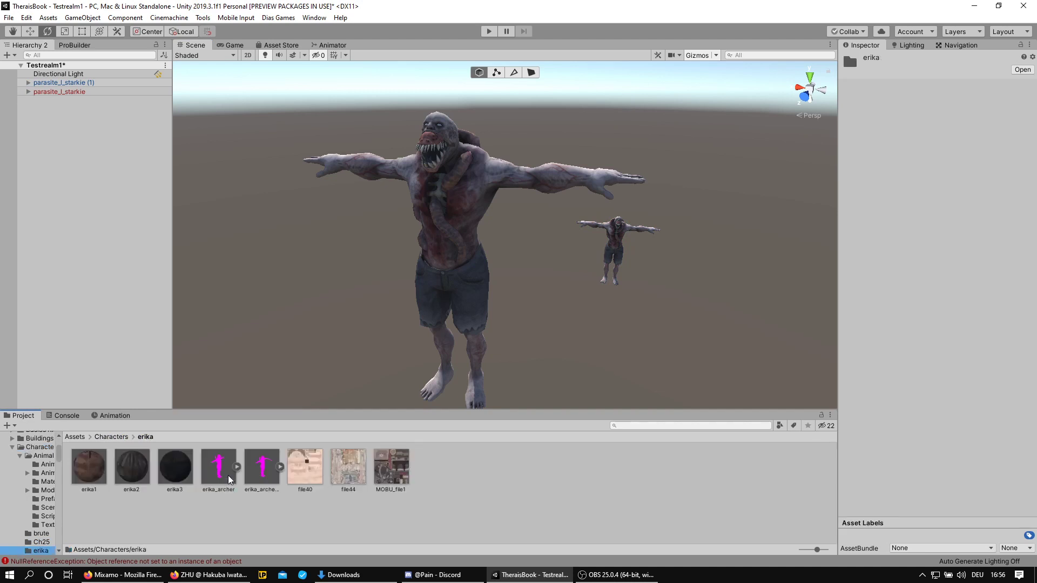
Step: Inspect erika_archer_bow_arrow's remapped materials, including Akai_MAT, Arrow_MAT and Lashes_MAT
{"action": "left_click", "coordinate": [258, 479]}
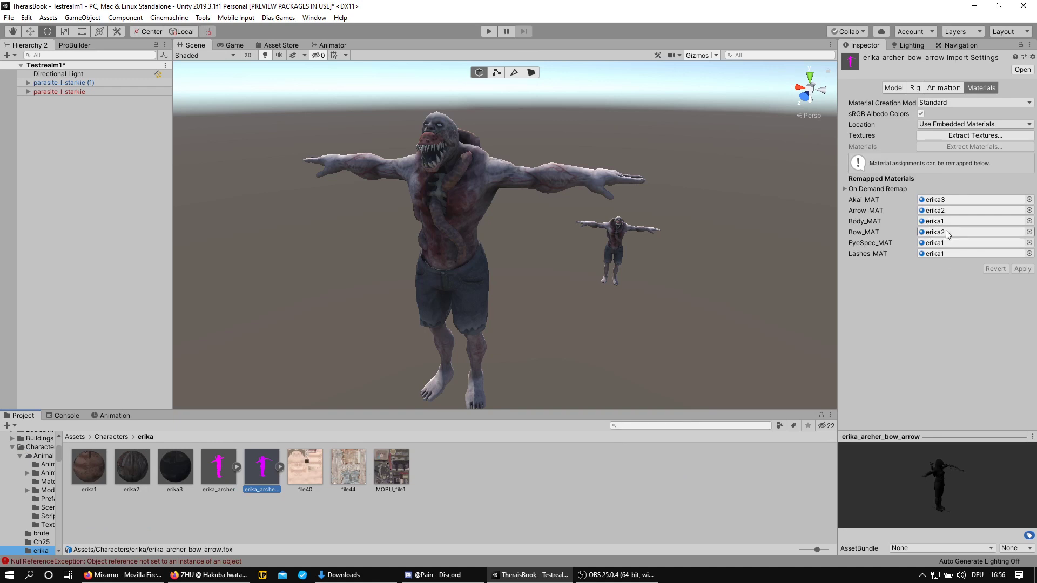
{"action": "left_click", "coordinate": [858, 200]}
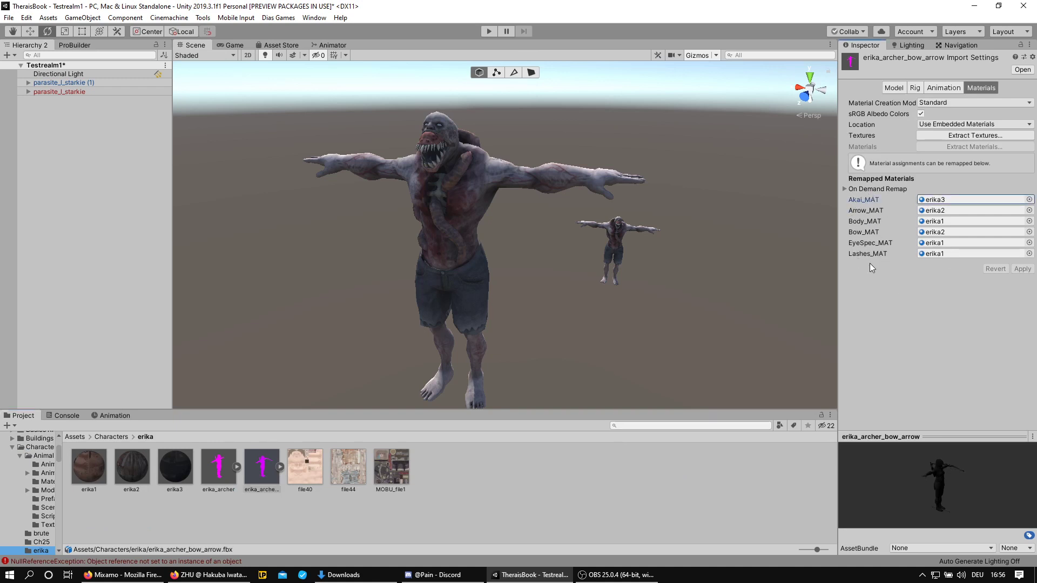
{"action": "left_click", "coordinate": [949, 211]}
{"action": "left_click", "coordinate": [945, 200]}
{"action": "left_click", "coordinate": [944, 221]}
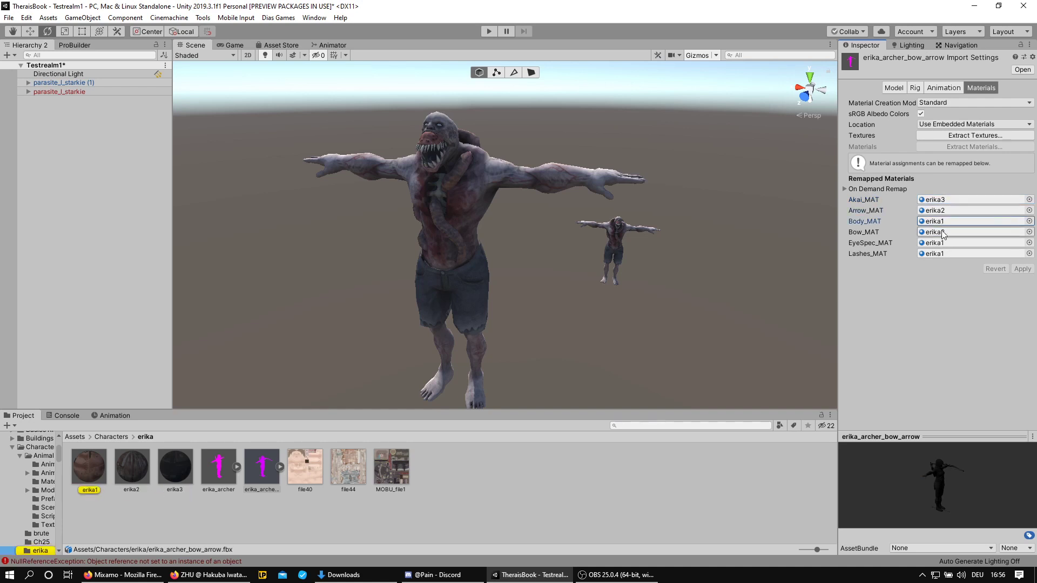
{"action": "left_click", "coordinate": [943, 254]}
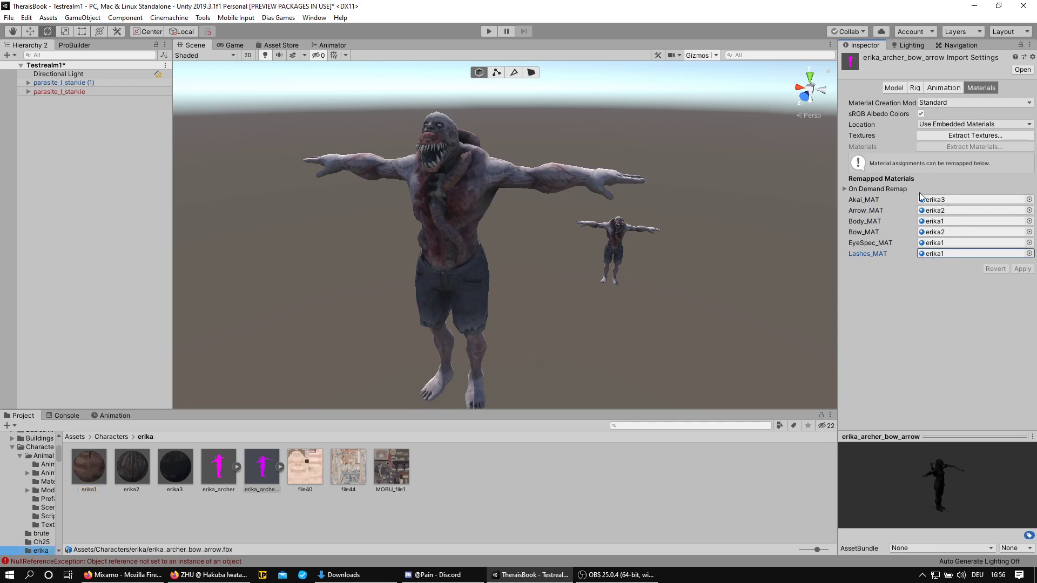
Step: Review the erika materials and preview the MOBU_file1, file44 and file40 textures
{"action": "left_click", "coordinate": [486, 518]}
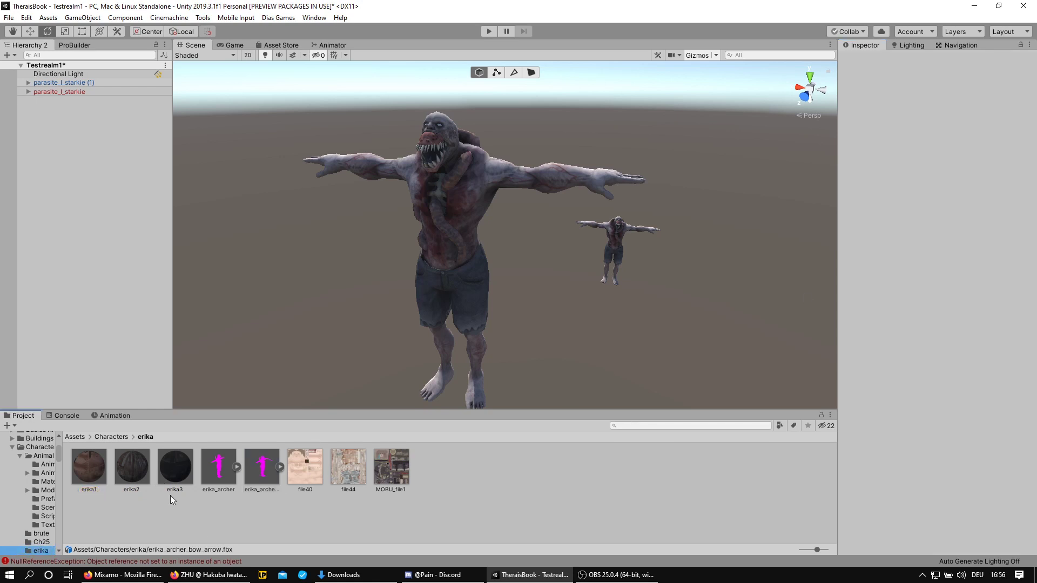
{"action": "left_click", "coordinate": [88, 467]}
{"action": "left_click", "coordinate": [176, 467], "text": "shift"}
{"action": "left_click", "coordinate": [392, 470]}
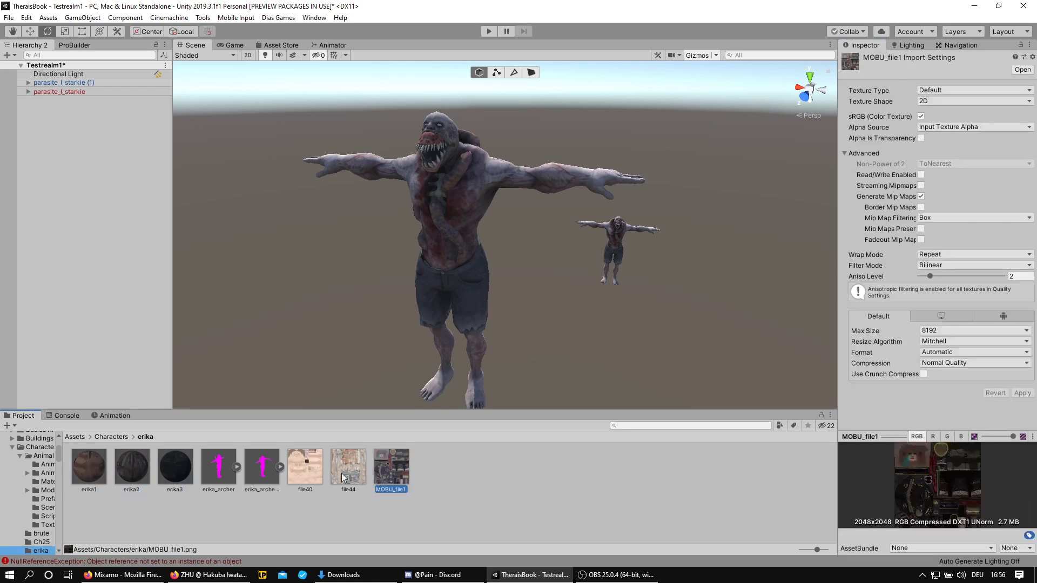
{"action": "left_click", "coordinate": [347, 471]}
{"action": "left_click", "coordinate": [305, 471]}
{"action": "left_click", "coordinate": [347, 470]}
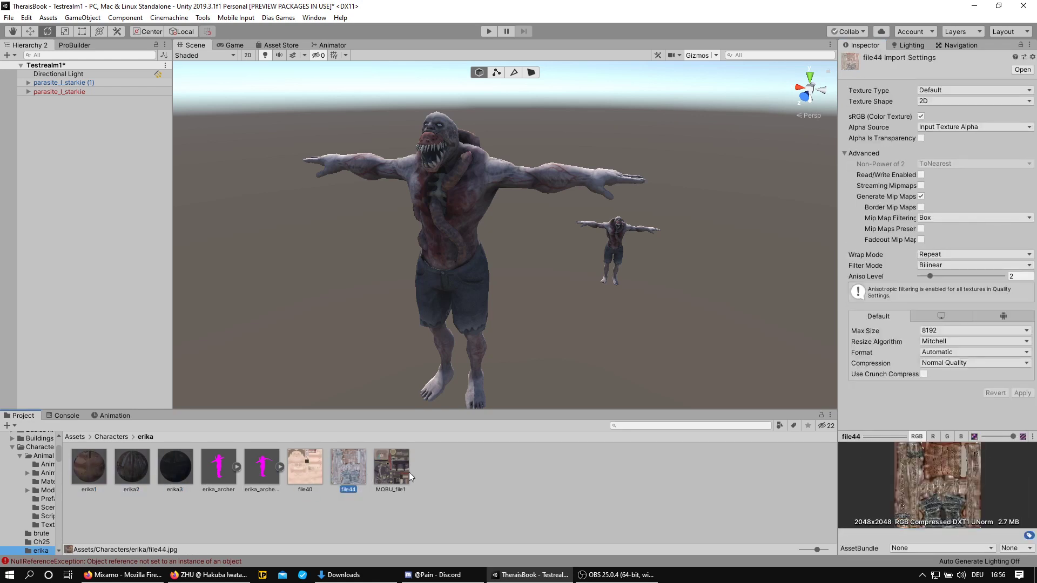
{"action": "left_click", "coordinate": [392, 470]}
{"action": "scroll", "coordinate": [567, 244], "scroll_direction": "up", "scroll_amount": 3}
{"action": "scroll", "coordinate": [567, 243], "scroll_direction": "down", "scroll_amount": 4}
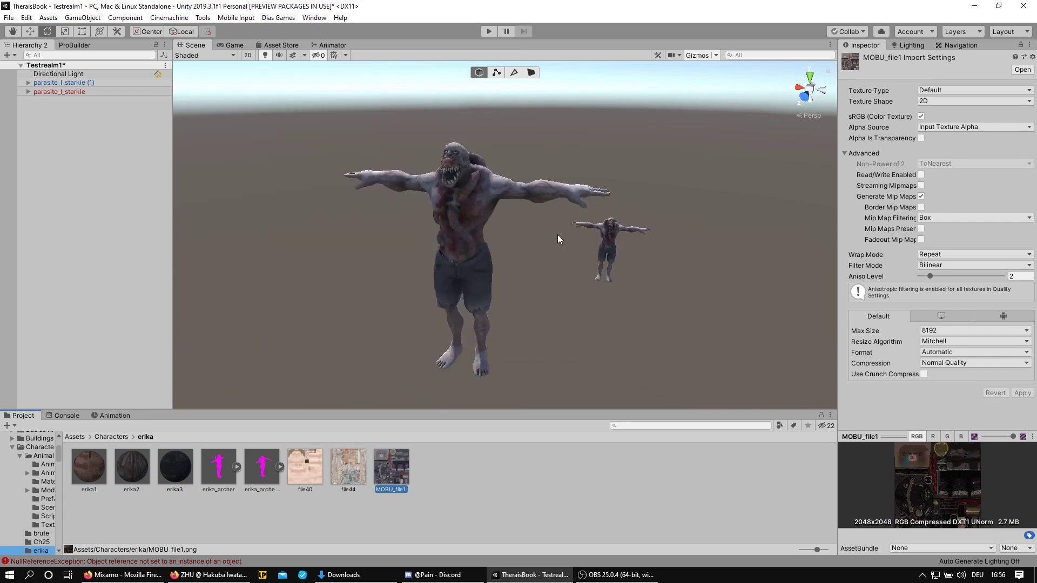
Step: Delete the large parasite and the remaining parasite from the scene
{"action": "right_click_drag", "start_coordinate": [558, 239], "coordinate": [502, 261]}
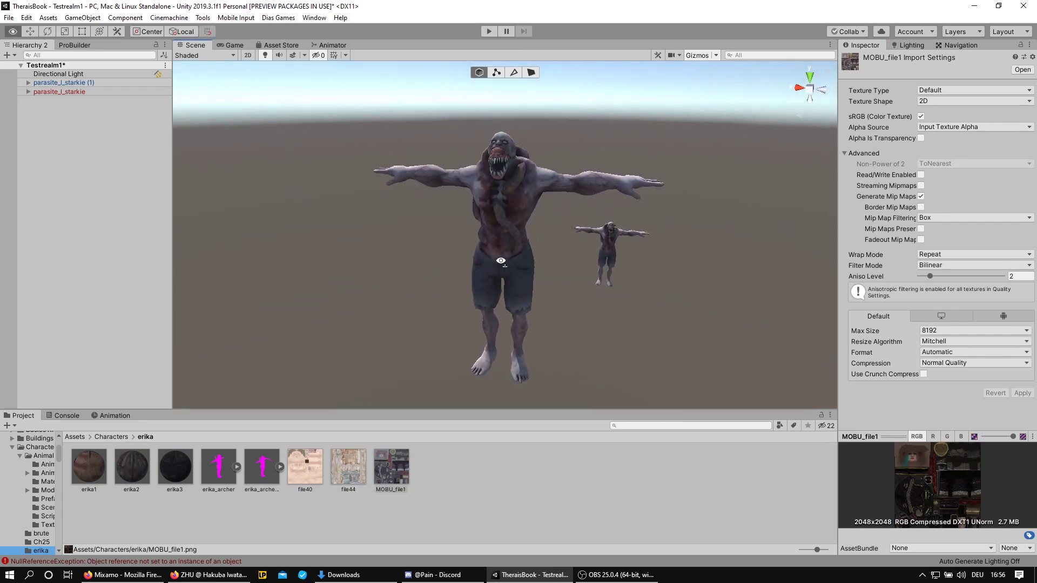
{"action": "left_click", "coordinate": [502, 261]}
{"action": "key", "text": "Delete"}
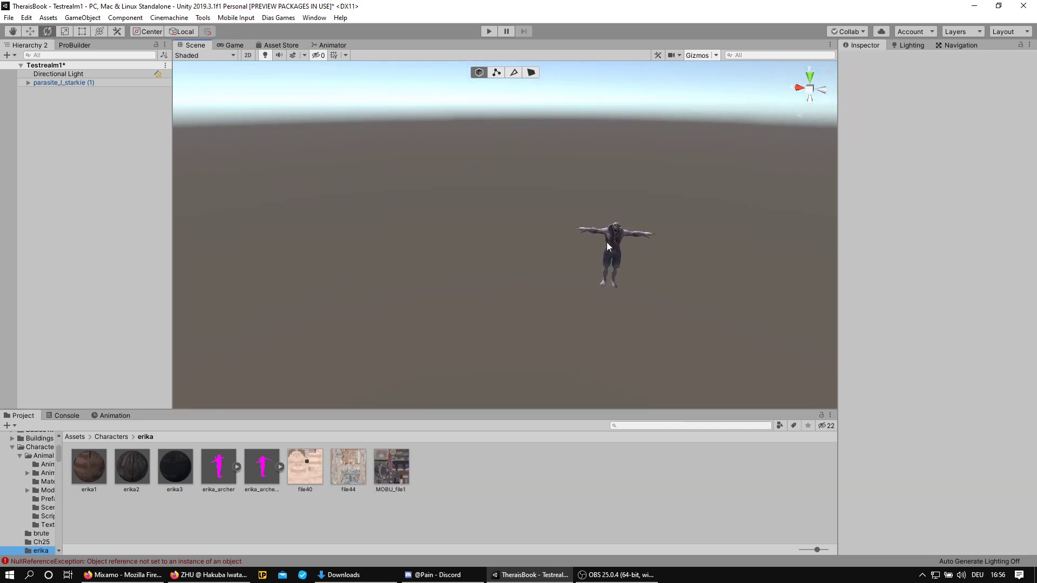
{"action": "left_click", "coordinate": [607, 248]}
{"action": "scroll", "coordinate": [608, 247], "scroll_direction": "up", "scroll_amount": 3}
{"action": "key", "text": "Delete"}
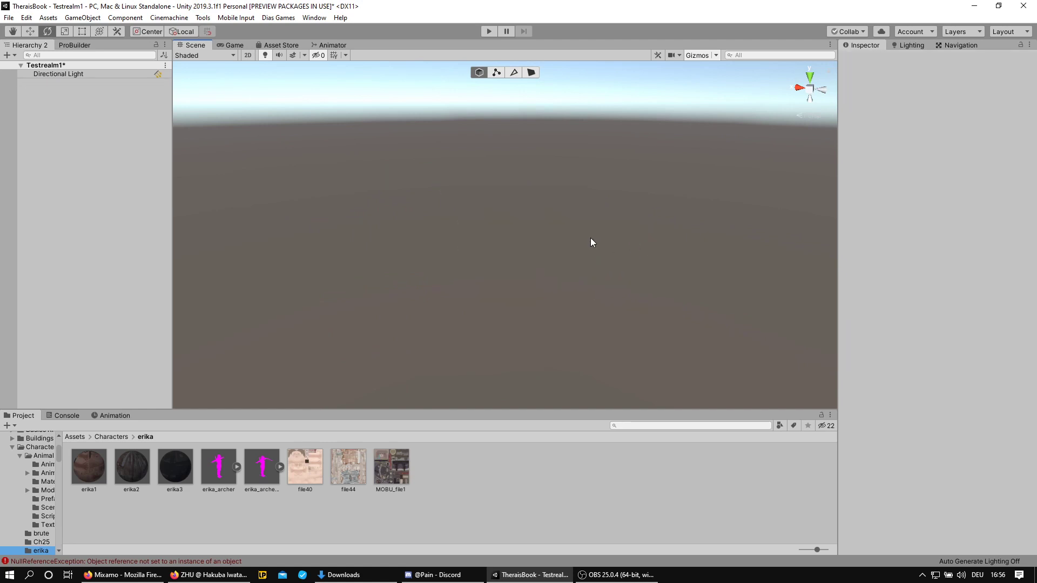
Step: Save the Testrealm1 scene, which now holds only the directional light
{"action": "right_click_drag", "start_coordinate": [551, 248], "coordinate": [508, 247]}
{"action": "key", "text": "q"}
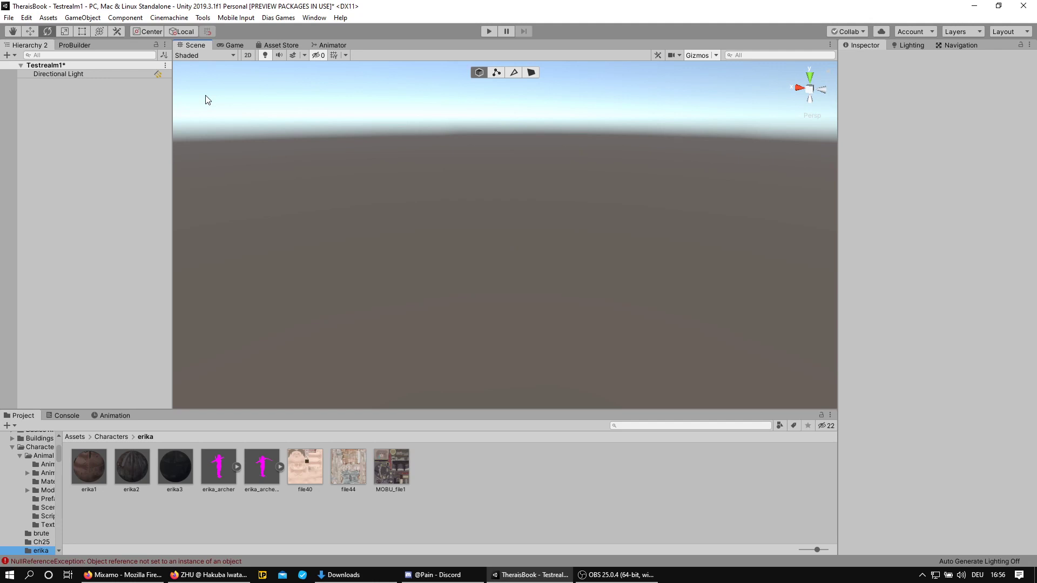
{"action": "key", "text": "ctrl+s"}
{"action": "right_click_drag", "start_coordinate": [483, 250], "coordinate": [481, 263]}
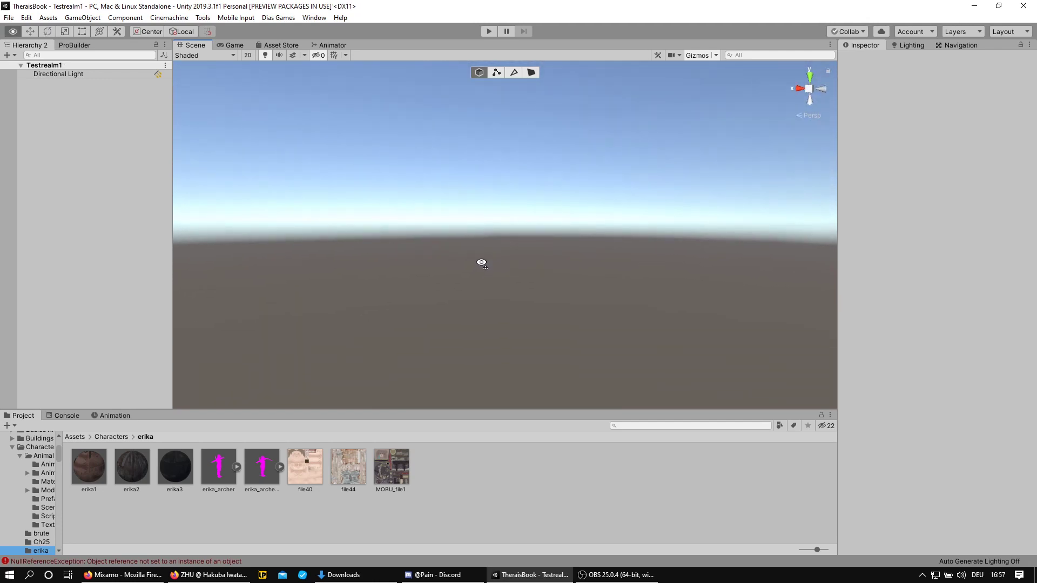